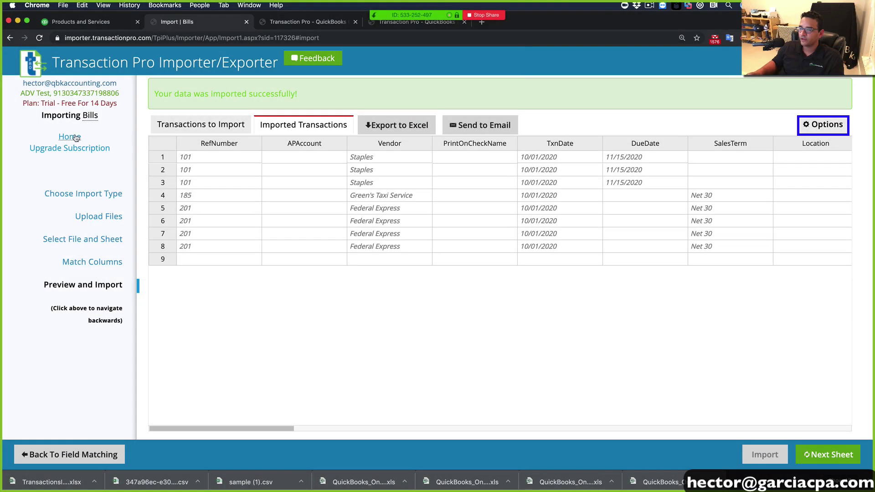
# From the Transaction Pro home page, start a new import of the Journal Entries type.
pyautogui.click(71, 137)
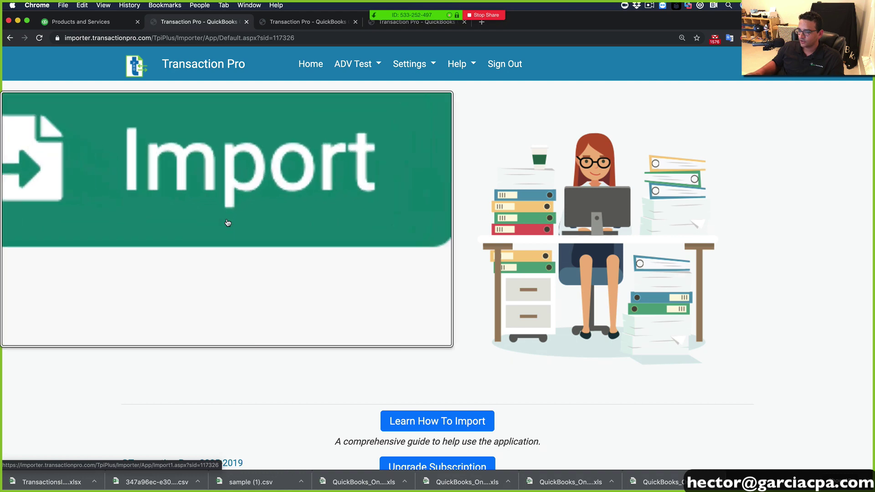
pyautogui.click(161, 218)
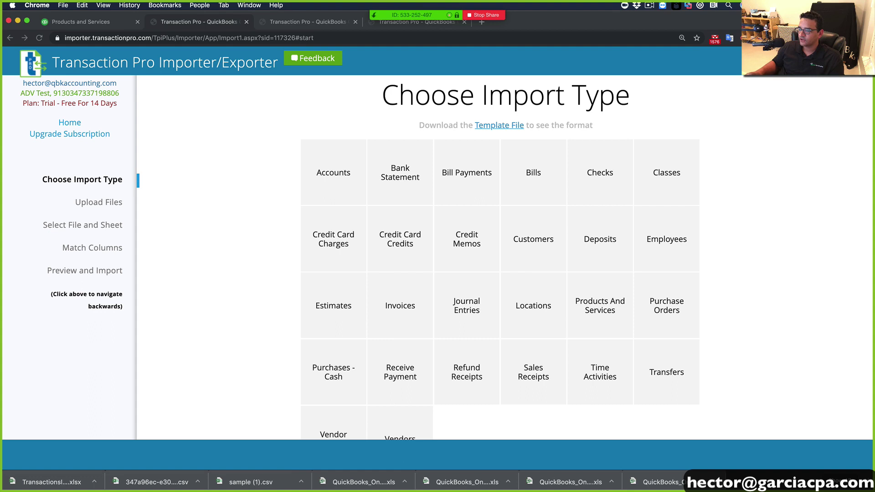
pyautogui.scroll(-2, 511, 336)
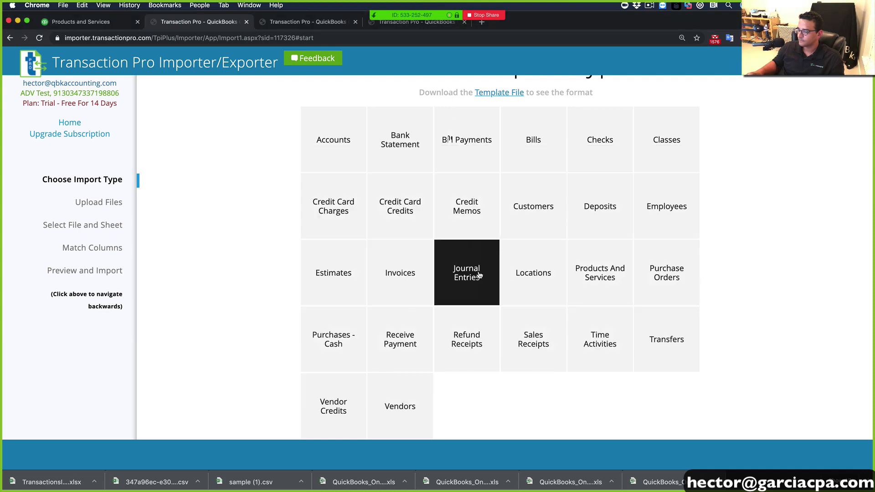
pyautogui.click(472, 272)
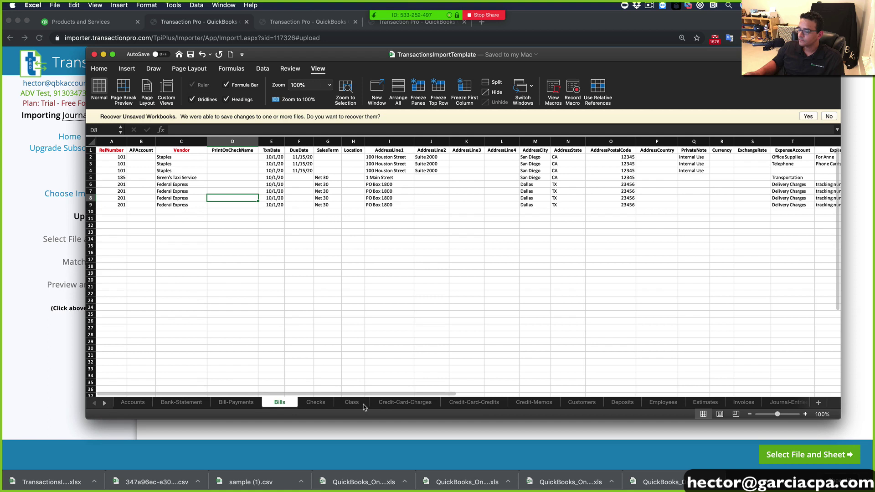
# View the template's Journal-Entries sheet at 200% zoom, then create a new blank workbook.
pyautogui.click(790, 403)
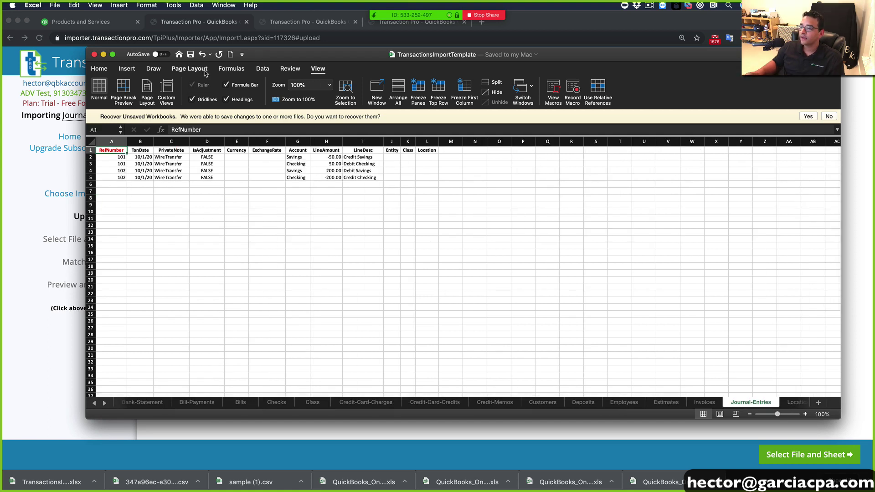
pyautogui.click(329, 88)
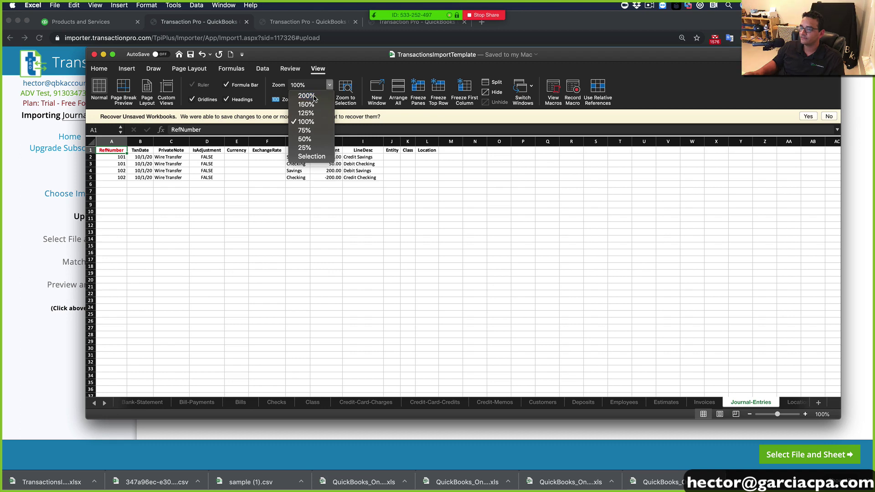
pyautogui.click(304, 103)
pyautogui.click(275, 288)
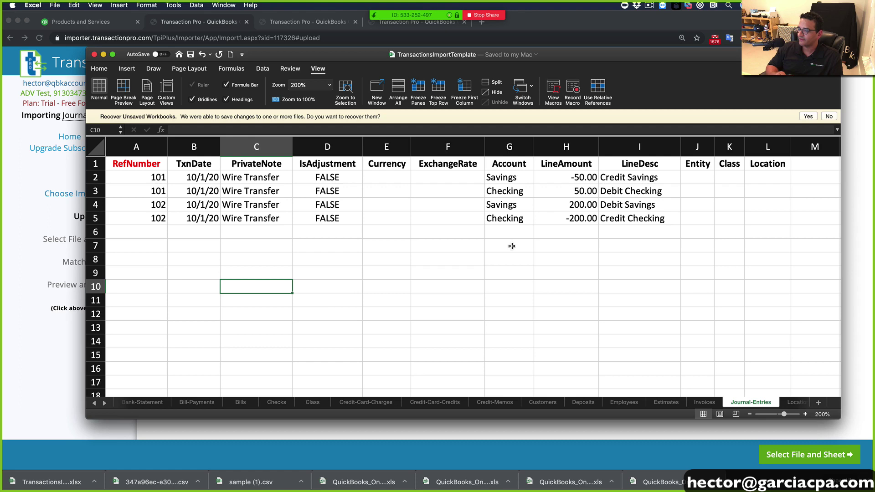
pyautogui.click(55, 5)
pyautogui.click(83, 25)
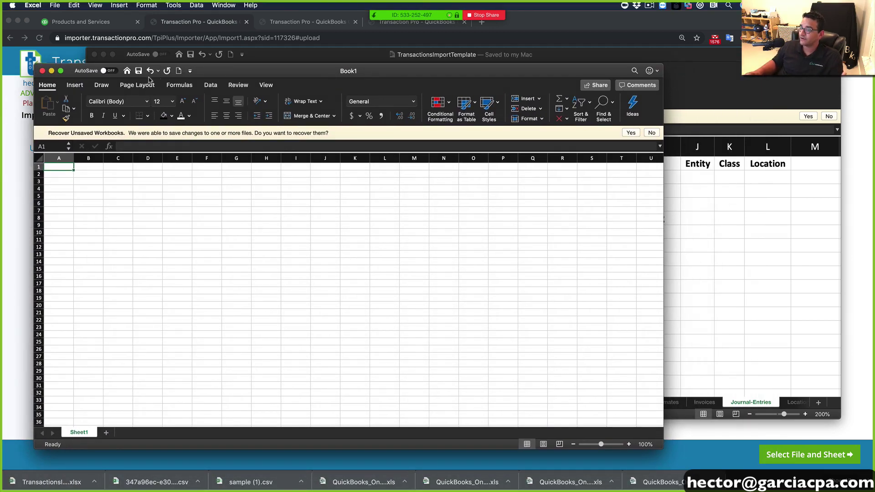
# Zoom the new workbook to 200% and widen column A to about 18.83.
pyautogui.click(211, 85)
pyautogui.click(260, 85)
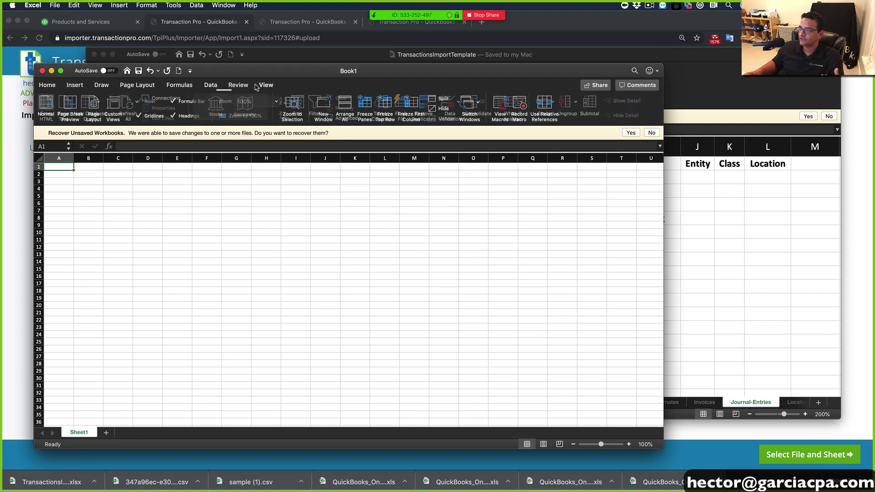
pyautogui.click(277, 102)
pyautogui.click(256, 112)
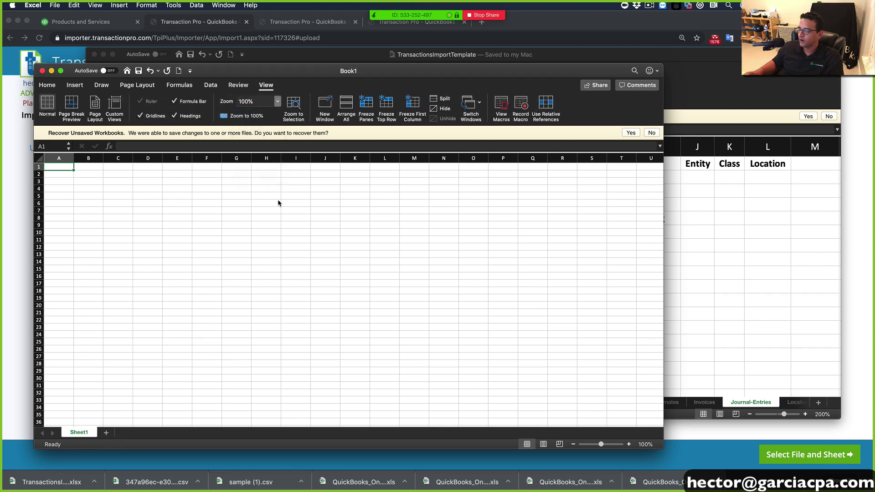
pyautogui.click(228, 214)
pyautogui.click(85, 181)
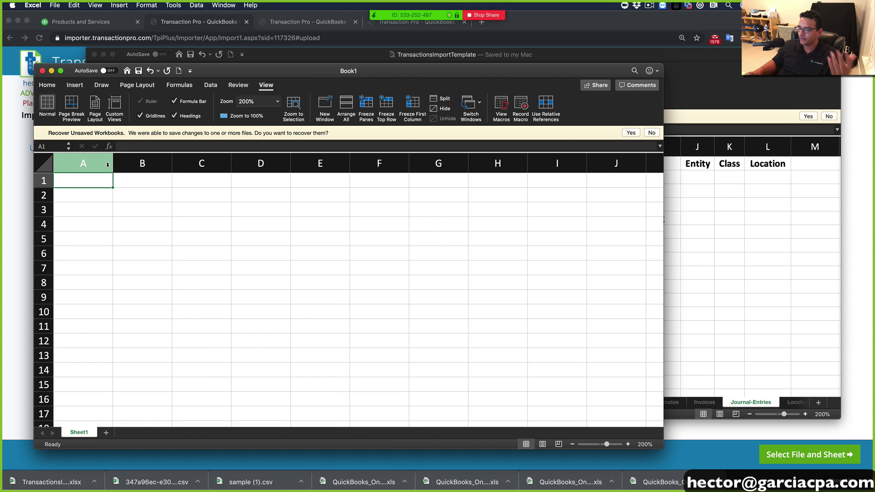
pyautogui.moveTo(113, 163); pyautogui.dragTo(167, 221)
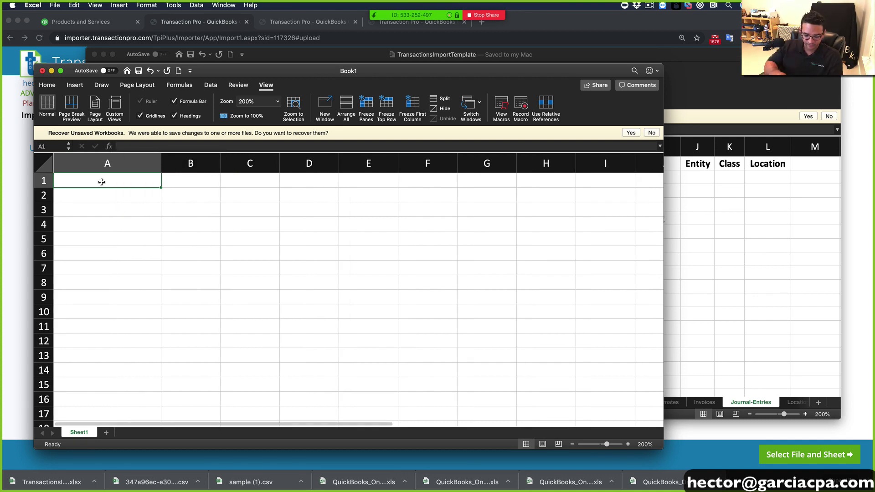
# Enter headers REF, ACCOUNT and DEBIT/CREDIT in A1:C1 and widen column C to fit.
pyautogui.write('Re')
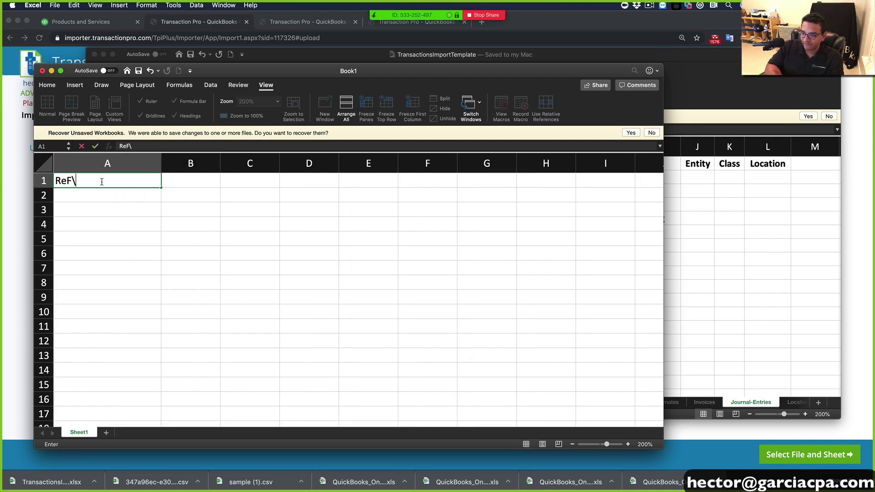
pyautogui.write('F\\')
pyautogui.press('BackSpace')
pyautogui.press('BackSpace')
pyautogui.press('BackSpace')
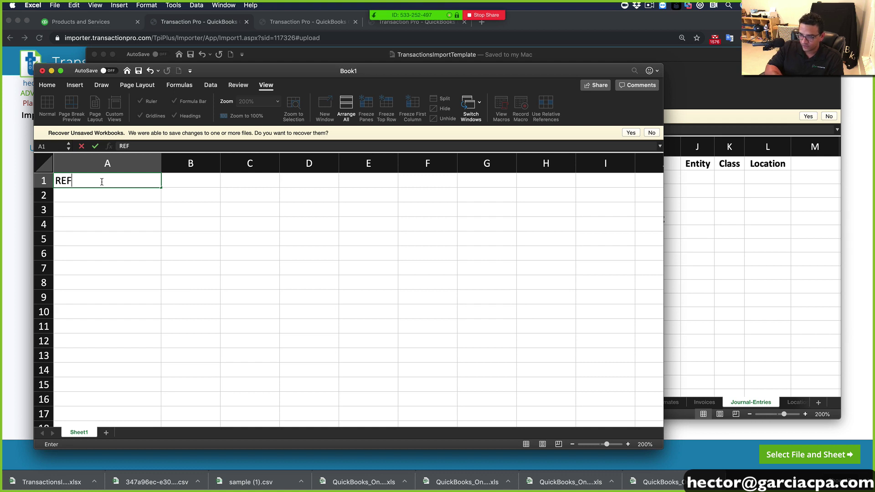
pyautogui.press('Tab')
pyautogui.write('ACCO')
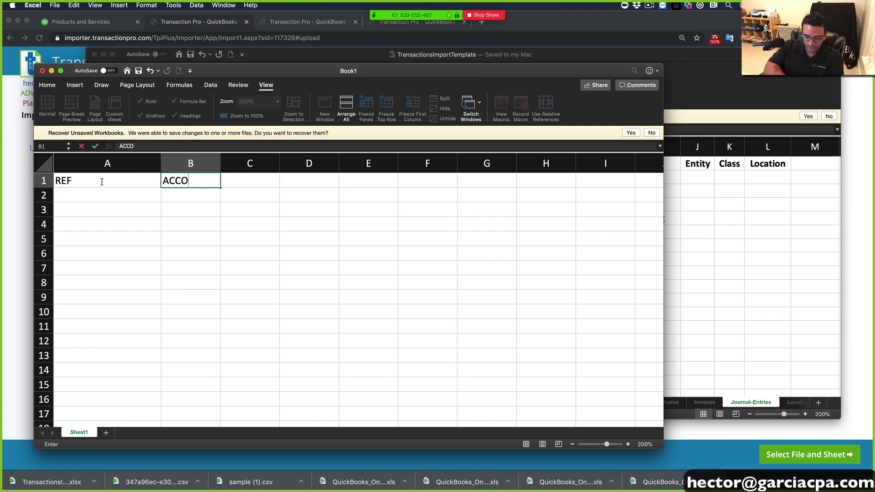
pyautogui.write('UNT')
pyautogui.press('Tab')
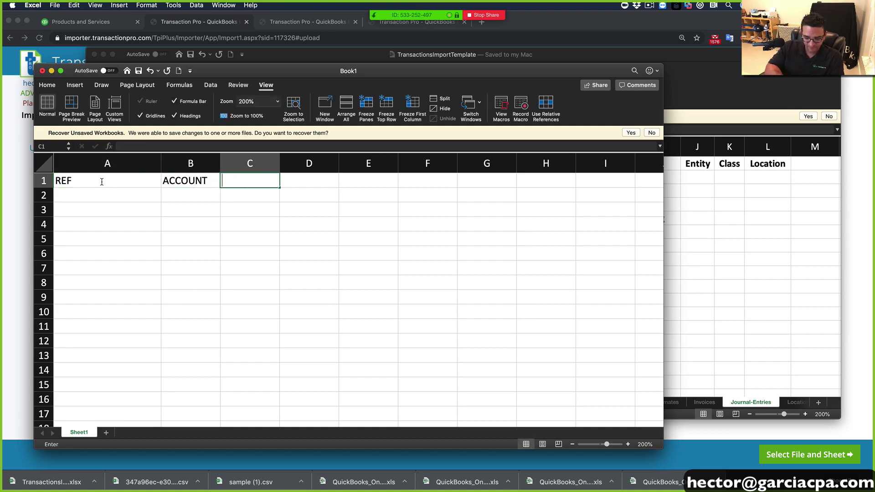
pyautogui.write('DEBIT')
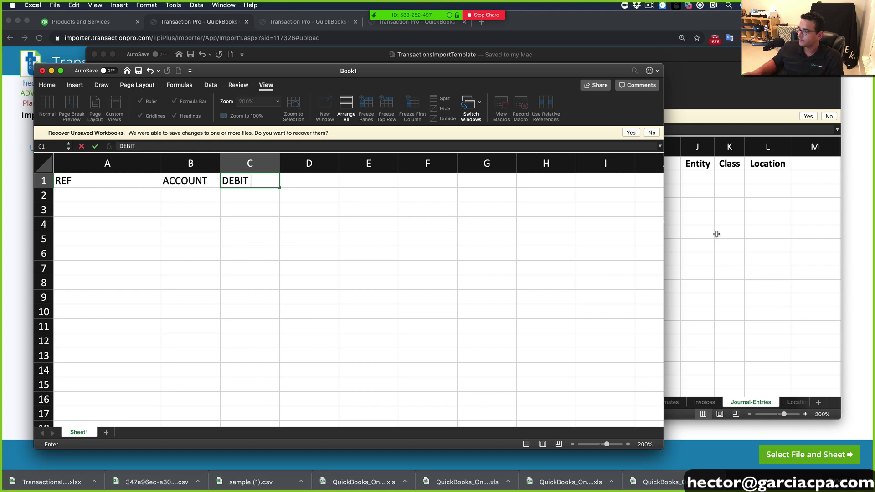
pyautogui.click(727, 252)
pyautogui.click(66, 218)
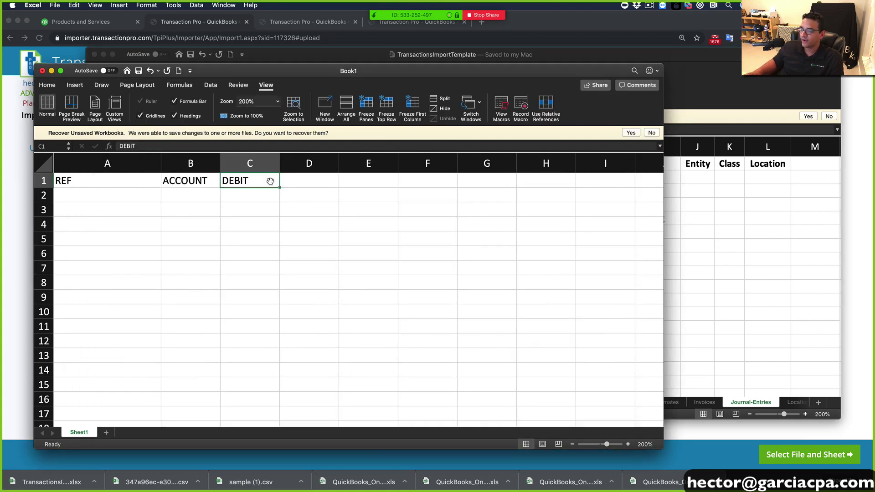
pyautogui.doubleClick(271, 182)
pyautogui.write('/CRED')
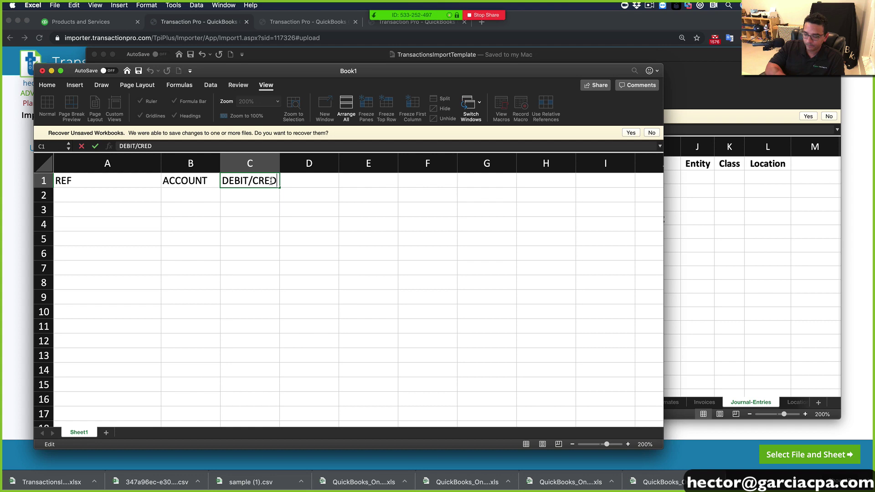
pyautogui.write('IT')
pyautogui.press('Return')
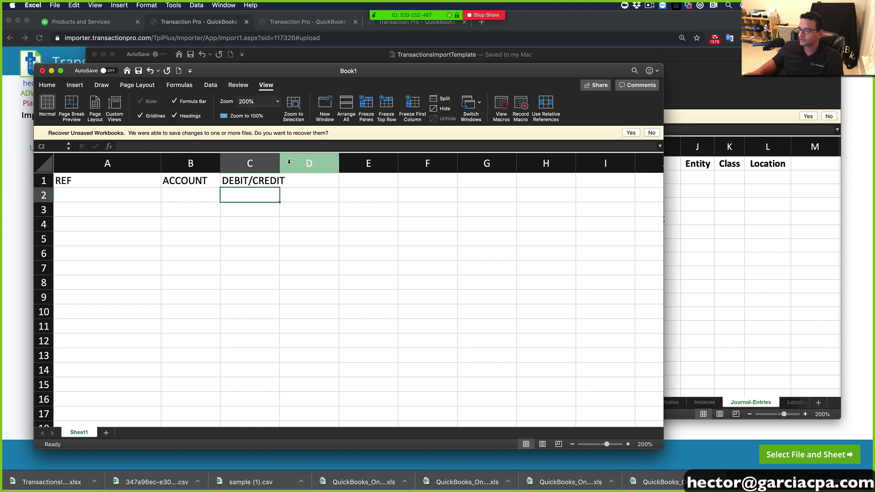
pyautogui.moveTo(280, 163); pyautogui.dragTo(304, 163)
# After checking the template's columns, make the headers in columns A through C bold.
pyautogui.click(752, 219)
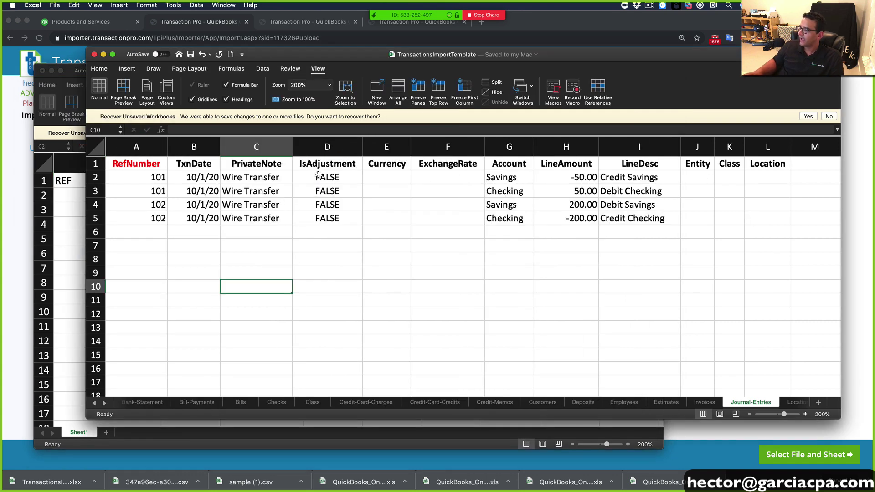
pyautogui.hscroll(2, 587, 198)
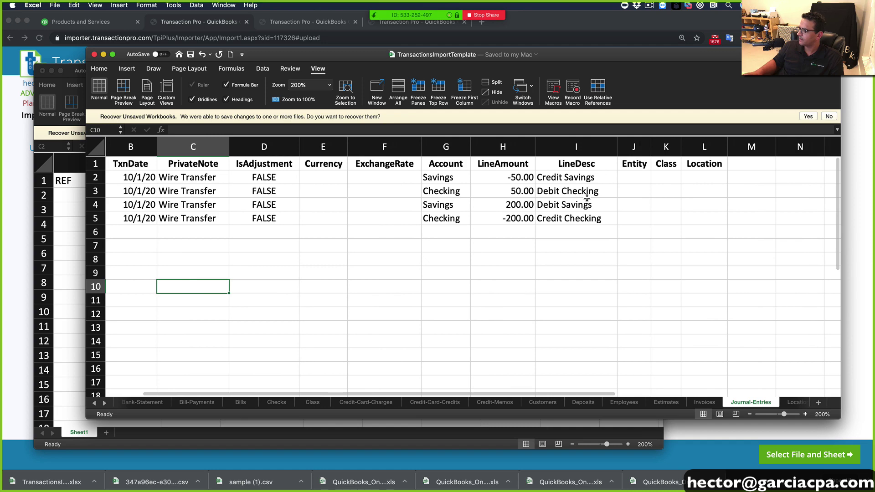
pyautogui.click(80, 236)
pyautogui.moveTo(113, 164); pyautogui.dragTo(253, 165)
pyautogui.click(47, 85)
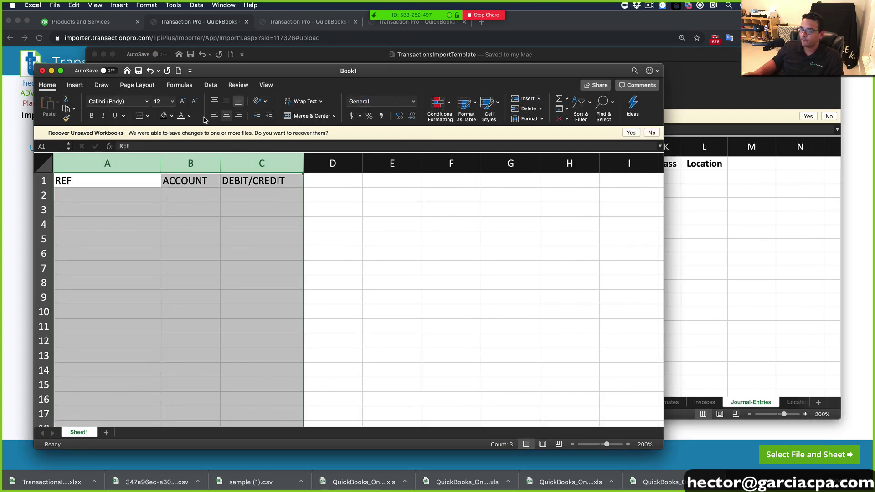
pyautogui.click(91, 116)
pyautogui.click(224, 226)
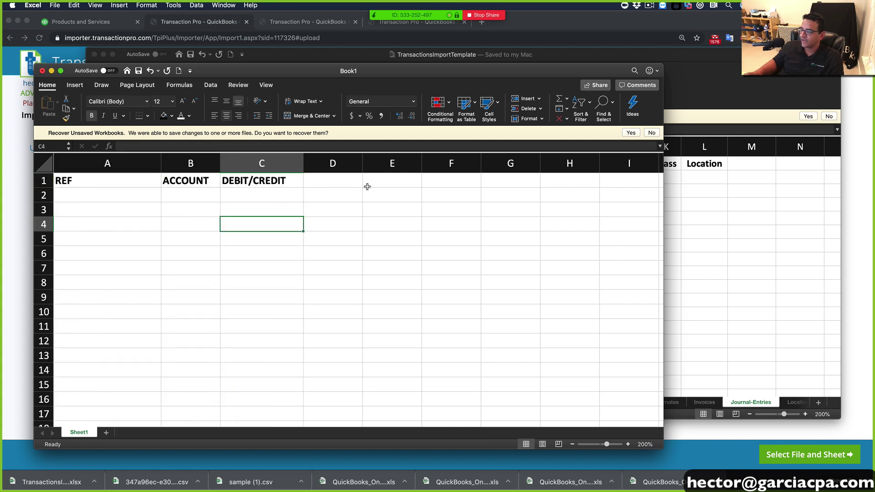
# Add headers MEMO and NAME in D1:E1, comparing against the template's Class, Location and Entity columns.
pyautogui.click(355, 178)
pyautogui.write('MEMO')
pyautogui.press('Tab')
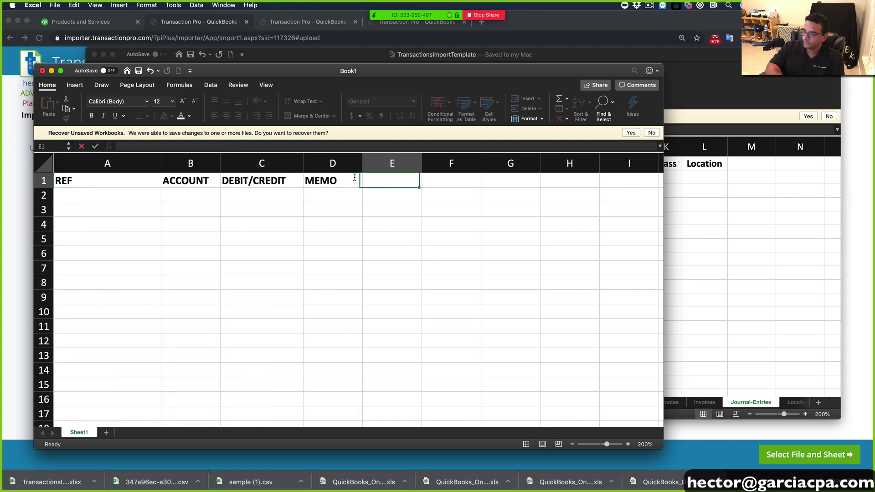
pyautogui.write('NAME')
pyautogui.press('Tab')
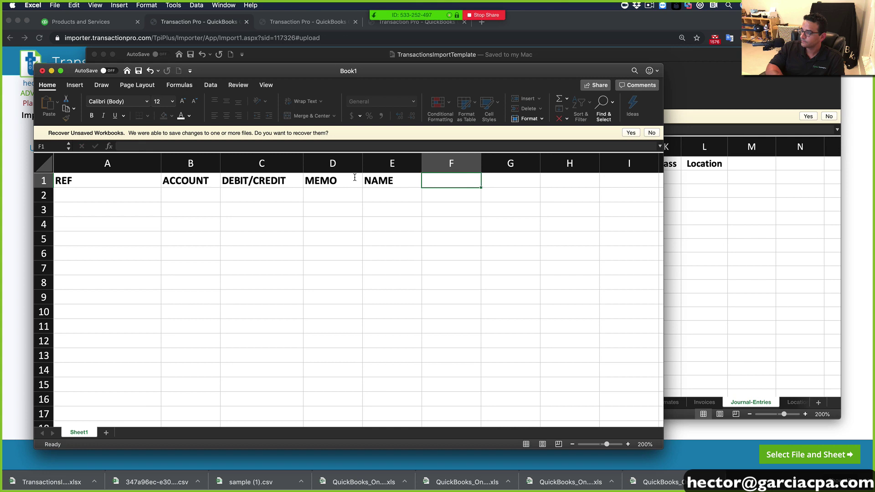
pyautogui.click(666, 146)
pyautogui.moveTo(666, 147); pyautogui.dragTo(701, 148)
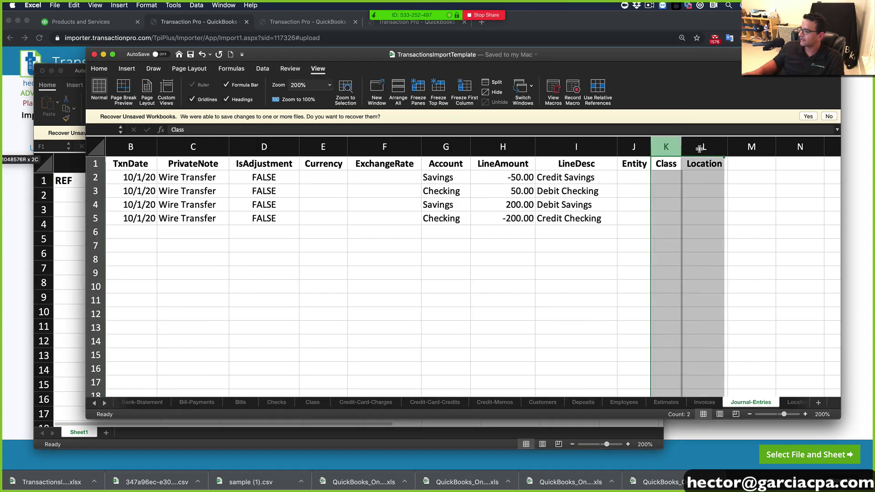
pyautogui.click(633, 147)
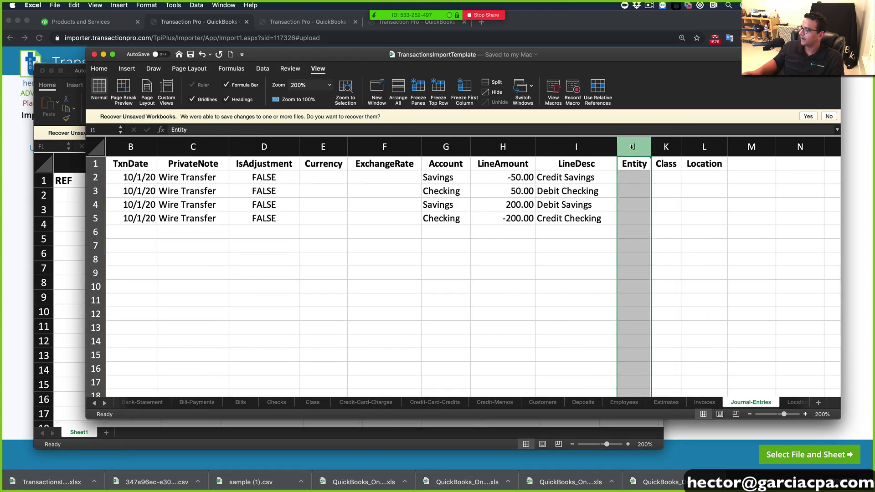
pyautogui.click(68, 214)
# Enter reference number 1 in each of cells A2 through A6.
pyautogui.click(97, 194)
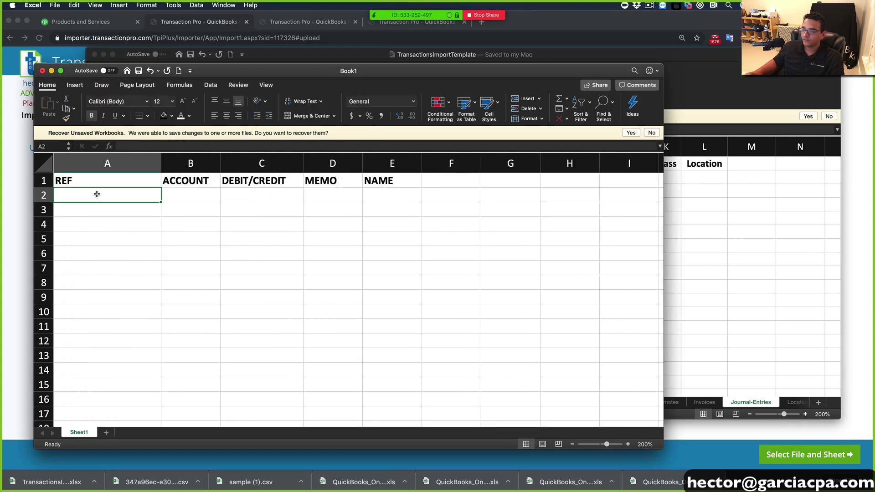
pyautogui.write('1')
pyautogui.press('Return')
pyautogui.write('1')
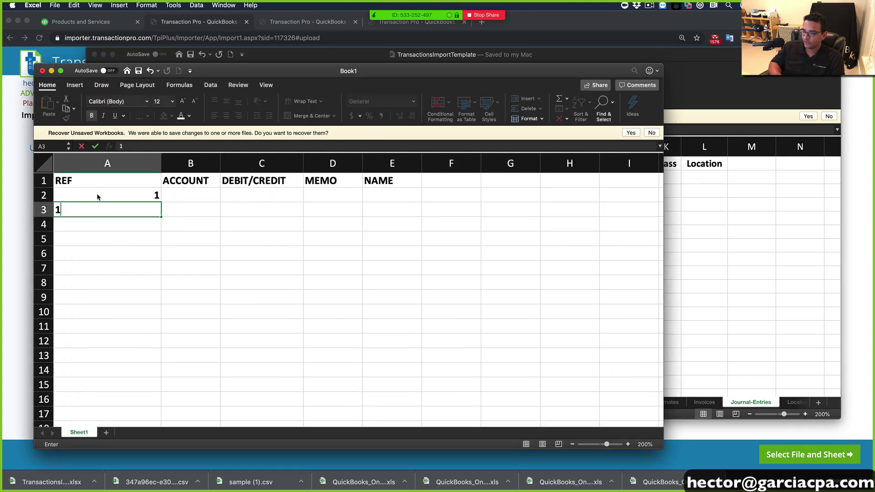
pyautogui.press('Return')
pyautogui.write('1')
pyautogui.press('Return')
pyautogui.write('1')
pyautogui.press('Return')
pyautogui.write('1')
pyautogui.press('Return')
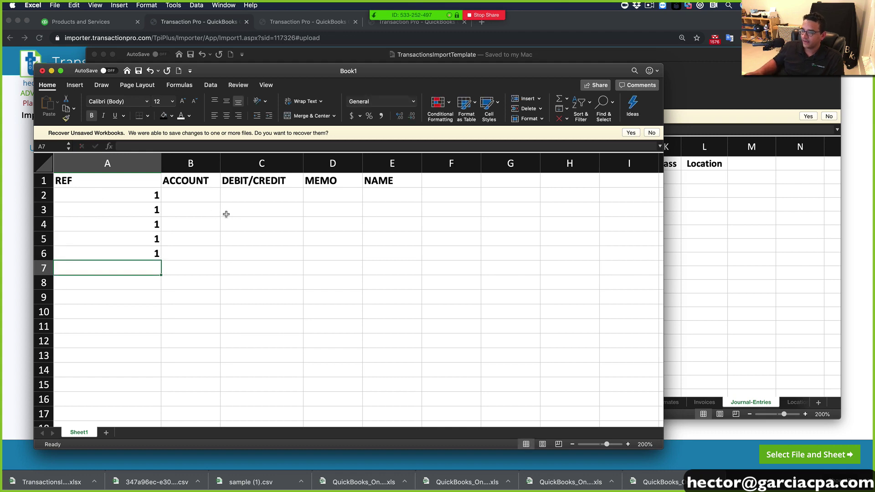
# Enter Repairs and Maintenance in B2 and Office Supplies in B3, widening column B.
pyautogui.click(199, 190)
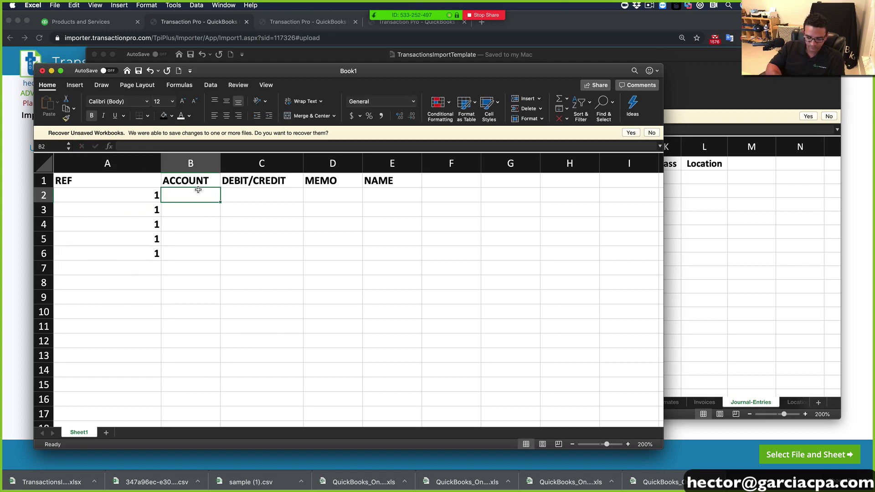
pyautogui.write('Repairds')
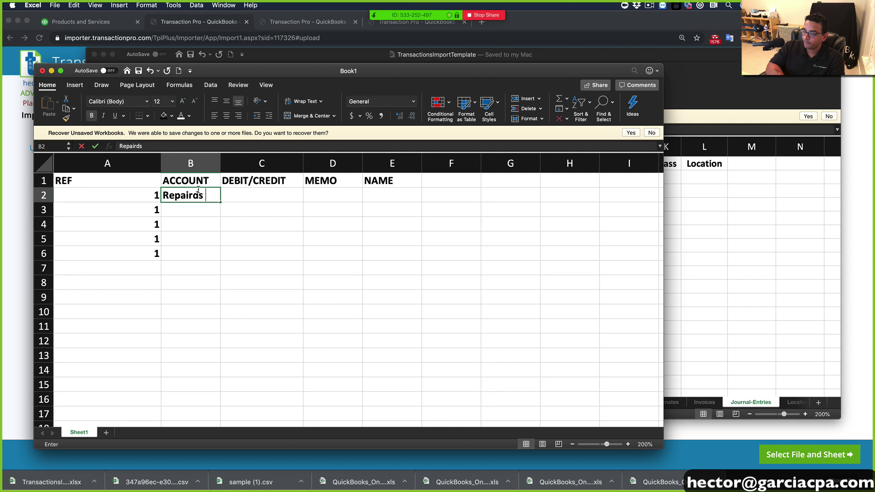
pyautogui.write('an')
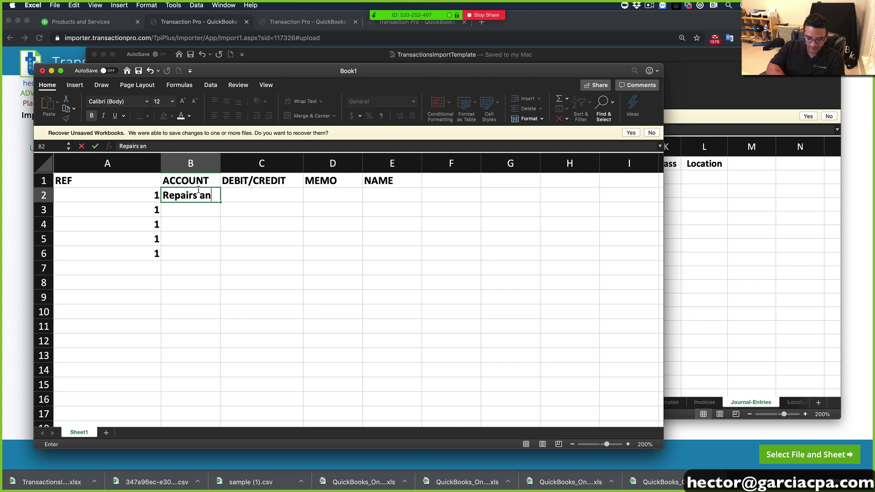
pyautogui.write('d Maintenance')
pyautogui.press('Return')
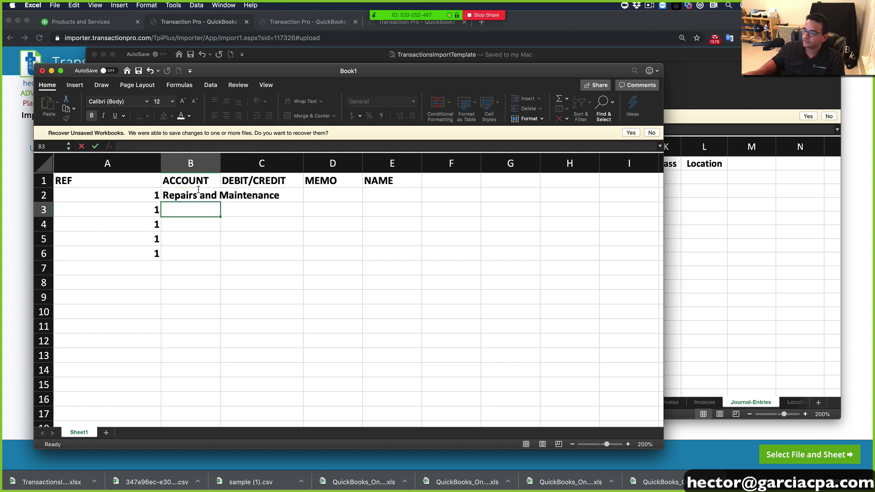
pyautogui.moveTo(220, 163); pyautogui.dragTo(308, 158)
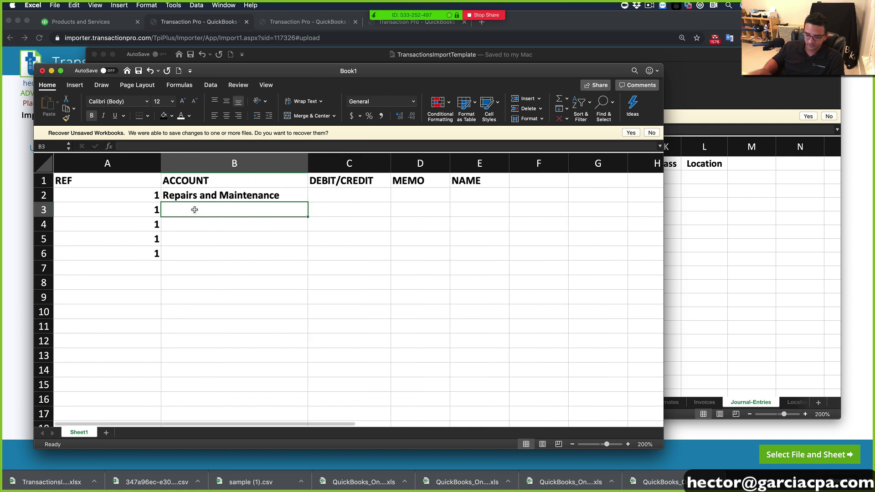
pyautogui.write('Office Supplies')
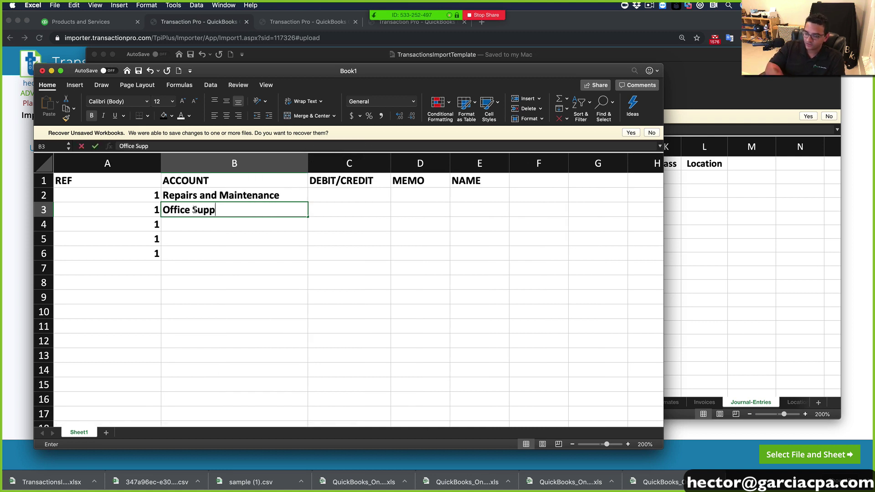
pyautogui.click(201, 227)
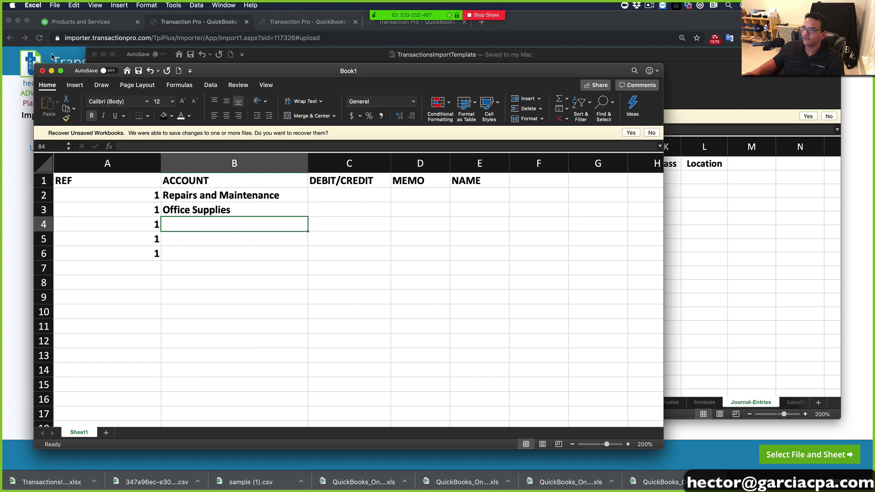
# Hide Excel and start a Transaction Pro export of Accounts.
pyautogui.click(104, 54)
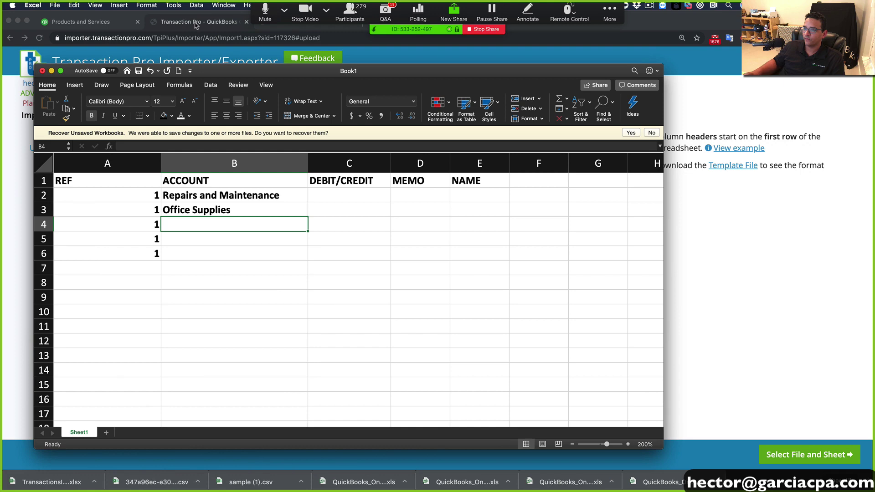
pyautogui.press('super+h')
pyautogui.click(67, 138)
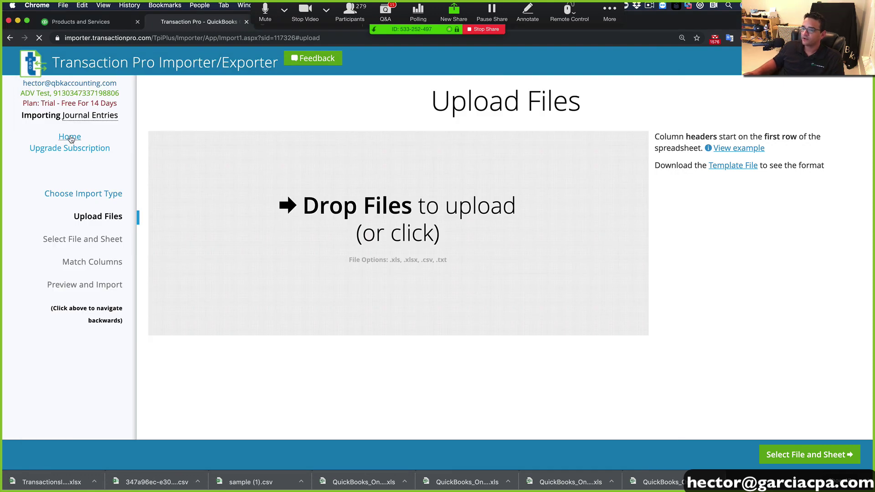
pyautogui.click(225, 212)
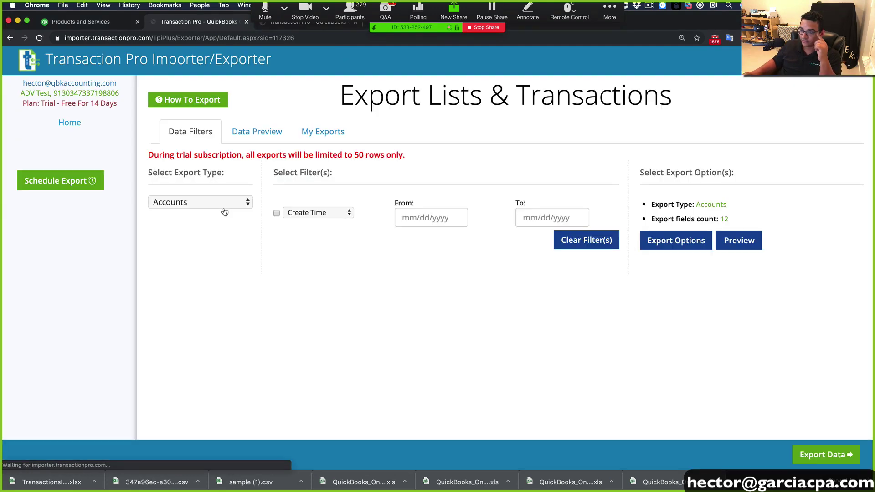
pyautogui.click(187, 205)
pyautogui.click(187, 203)
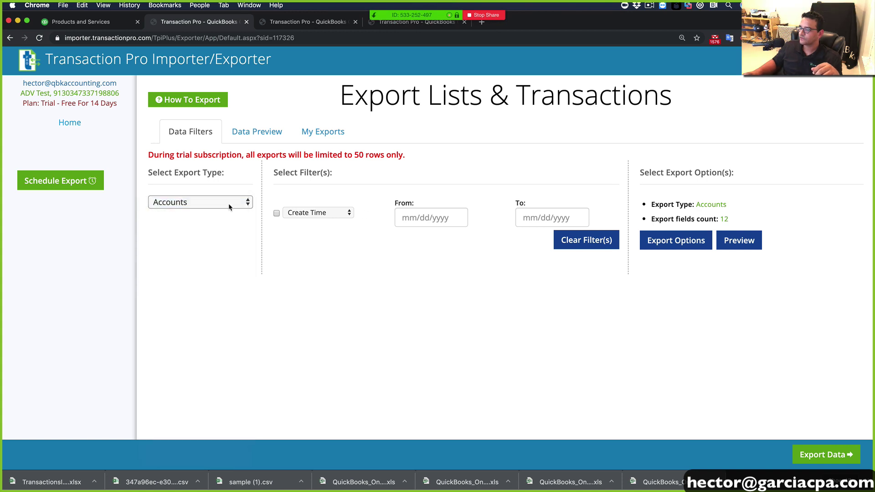
pyautogui.click(836, 458)
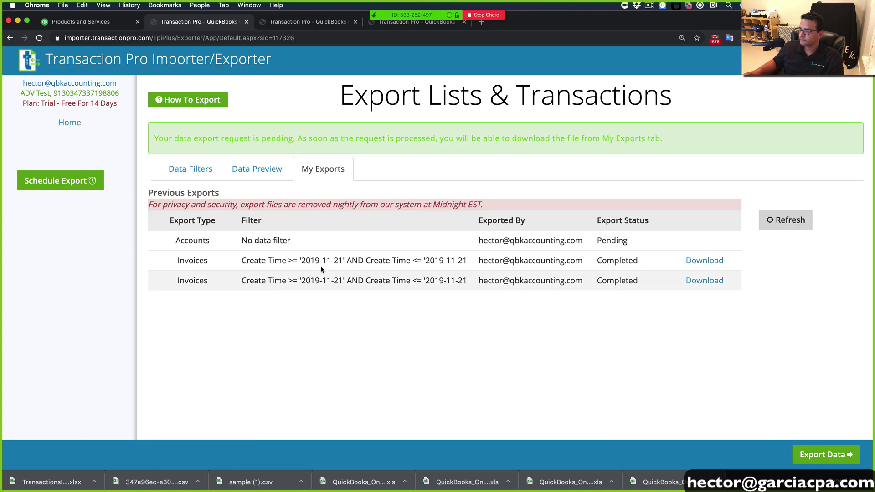
# Filter the Accounts export by Create Time from 01/01/2010 to 11/21/2019.
pyautogui.click(250, 170)
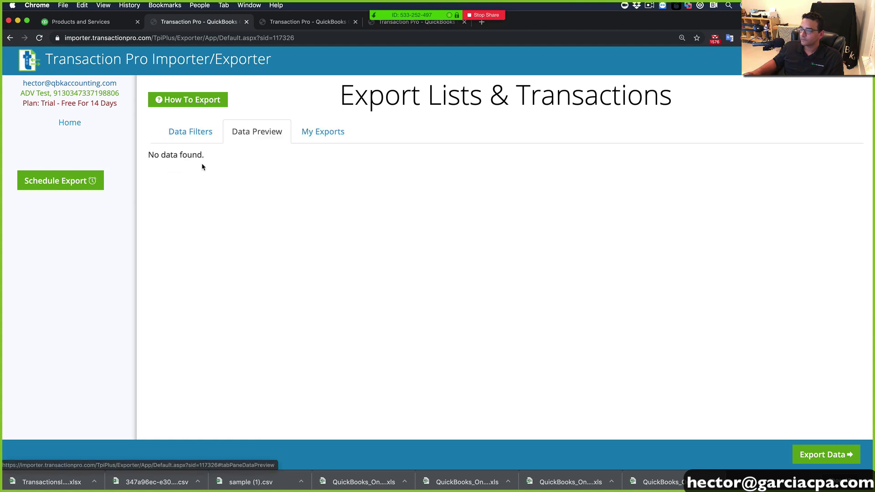
pyautogui.click(191, 131)
pyautogui.click(279, 213)
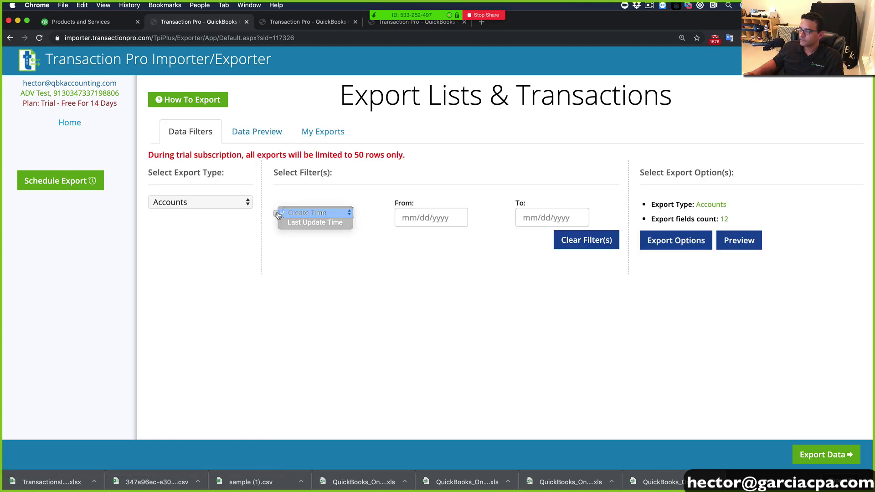
pyautogui.click(428, 218)
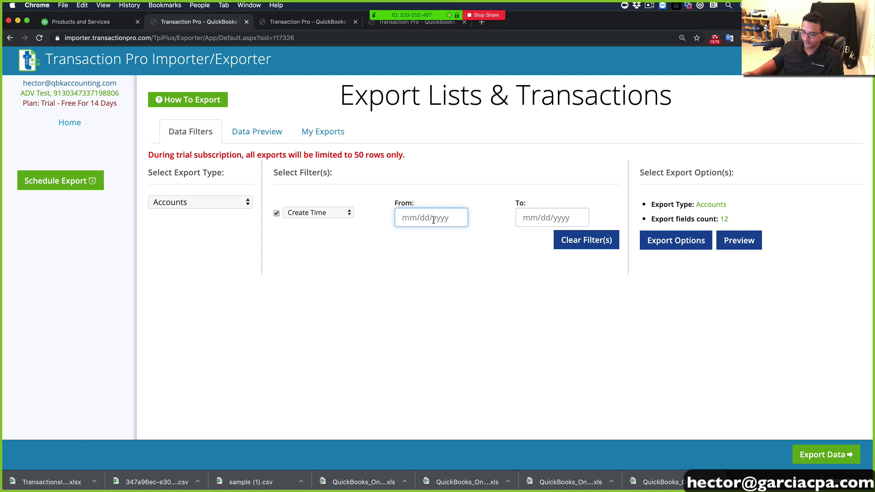
pyautogui.write('01/01/2010')
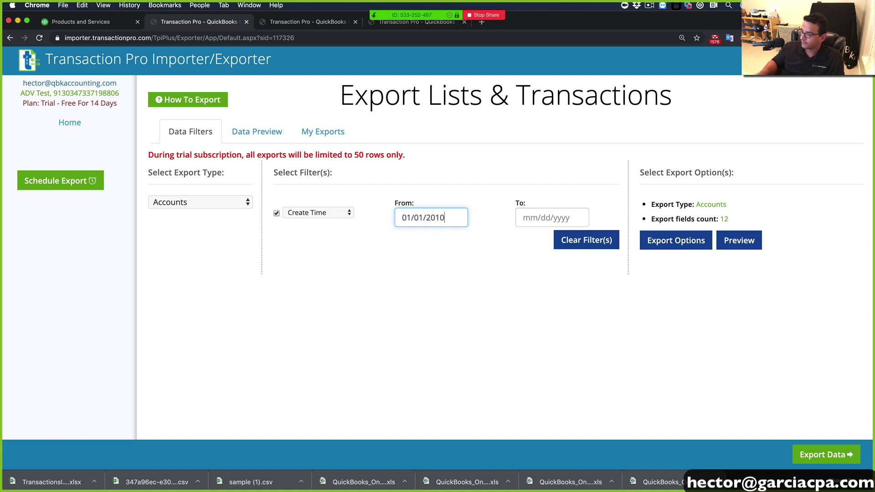
pyautogui.click(539, 224)
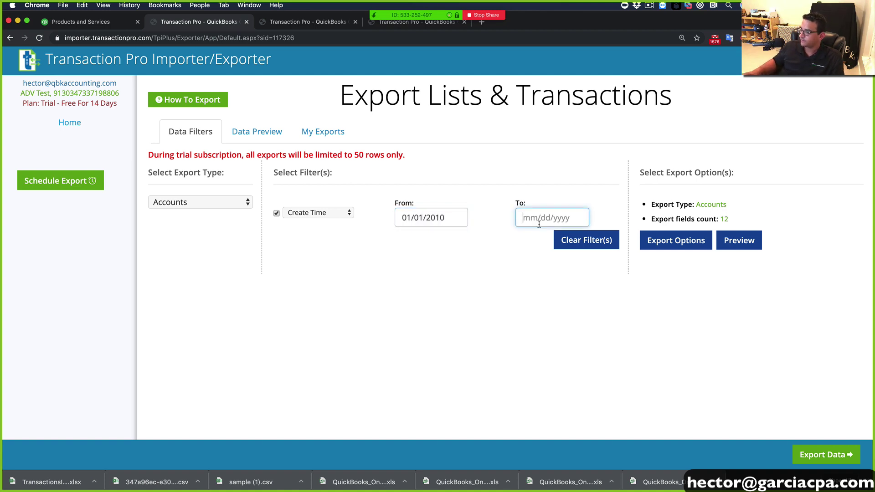
pyautogui.write('11/21/2019')
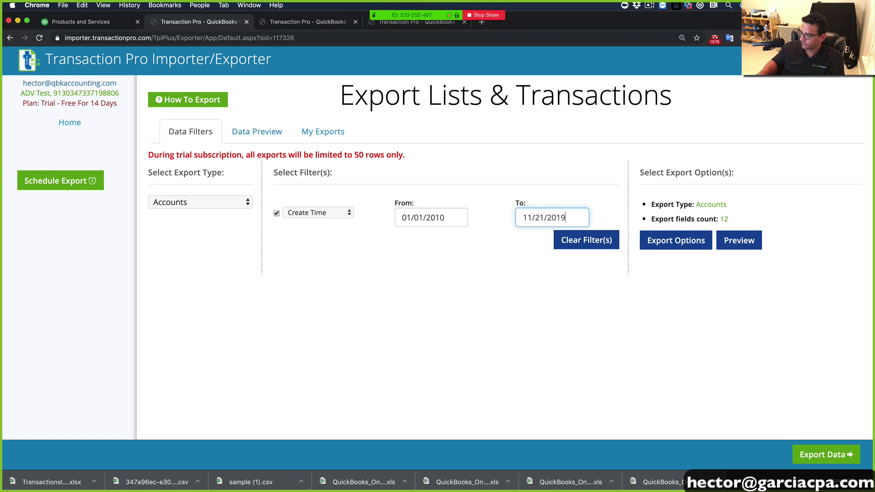
pyautogui.click(604, 265)
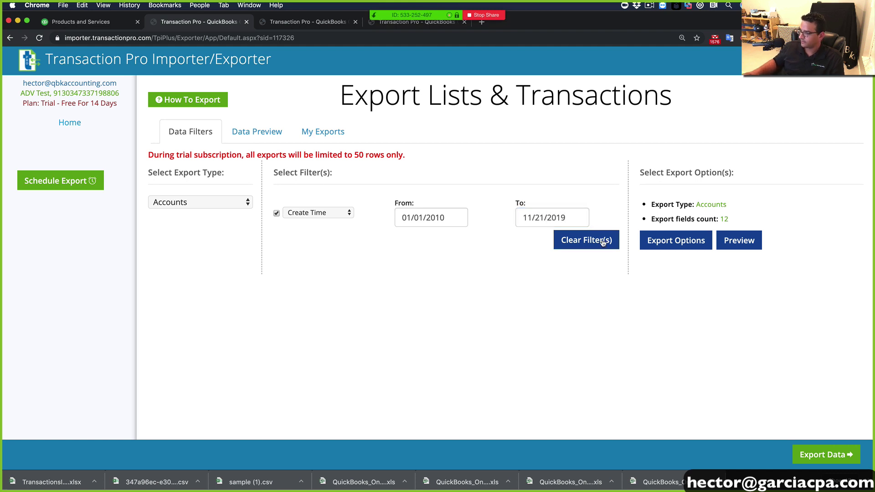
# Preview the exported accounts and copy Billable Expense Income into cell B4 of the journal.
pyautogui.click(739, 240)
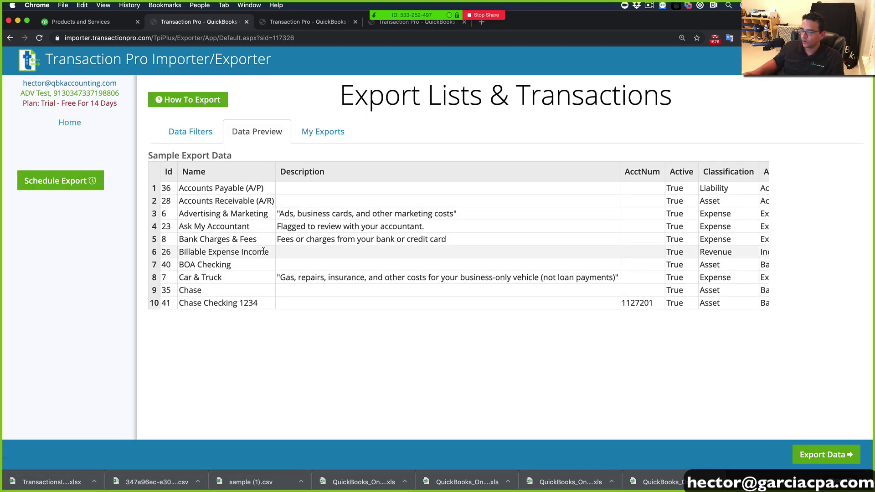
pyautogui.moveTo(268, 253); pyautogui.dragTo(178, 238)
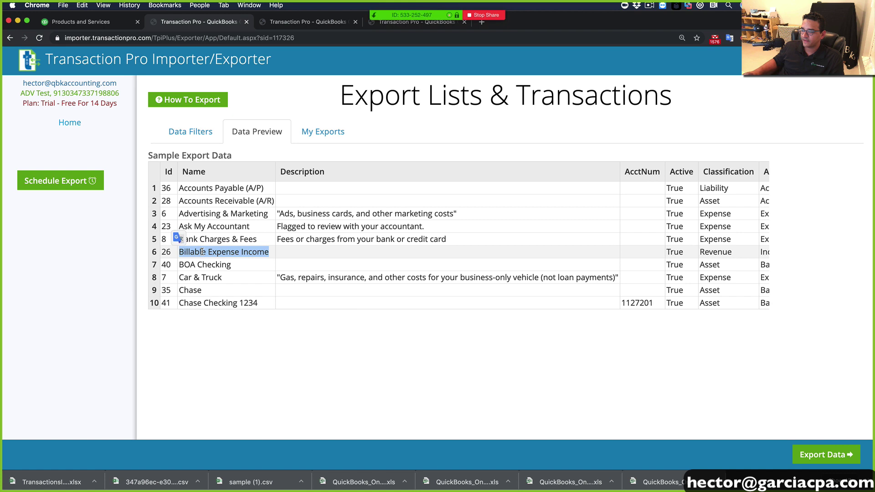
pyautogui.rightClick(202, 251)
pyautogui.click(223, 272)
pyautogui.click(208, 289)
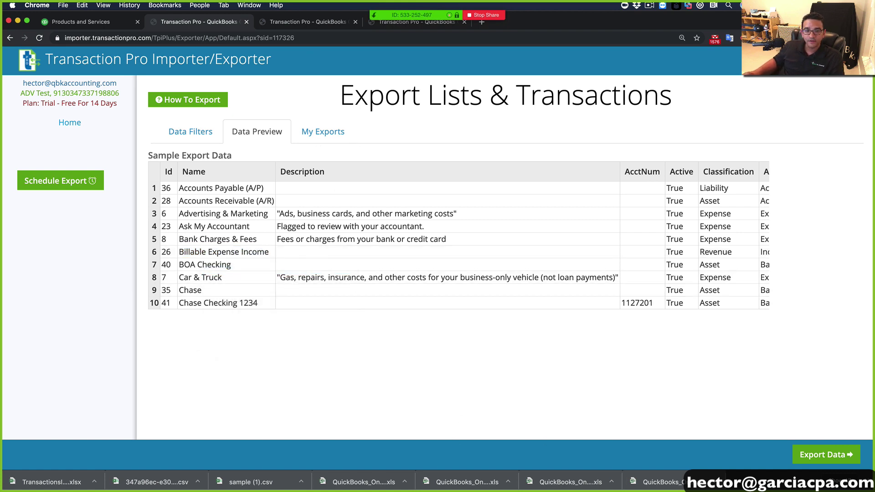
pyautogui.press('super+Tab')
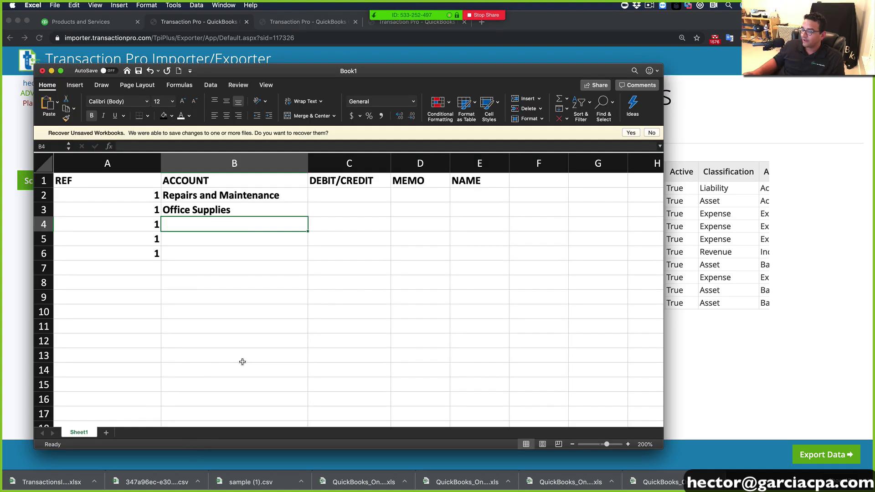
pyautogui.rightClick(176, 223)
pyautogui.click(193, 246)
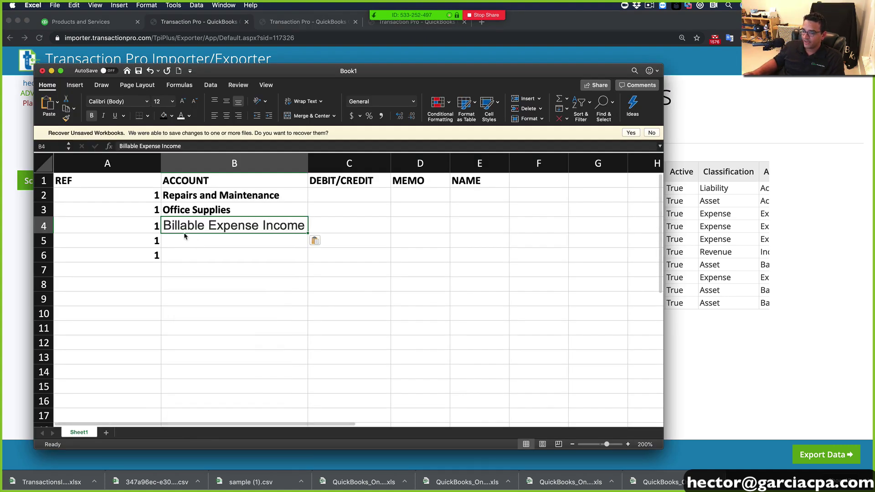
# Enter Chase in B5 and copy Bank Charges & Fees from the account list into B6.
pyautogui.click(183, 238)
pyautogui.write('c')
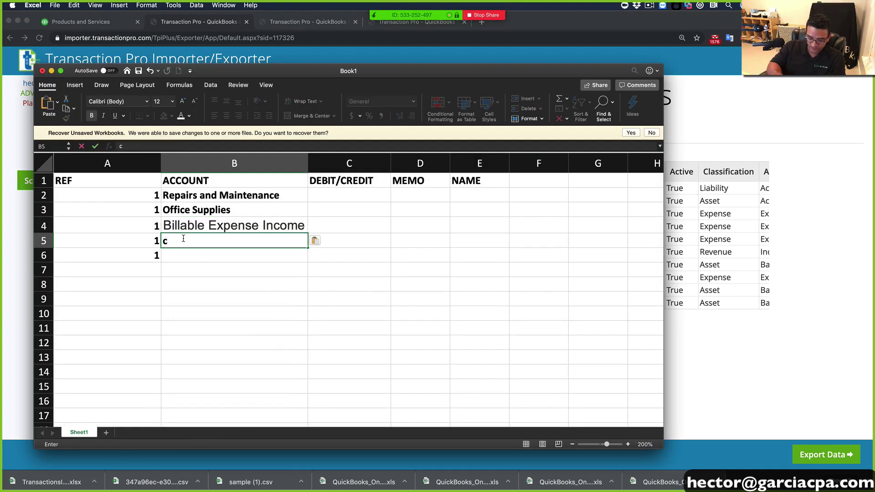
pyautogui.write('Chase')
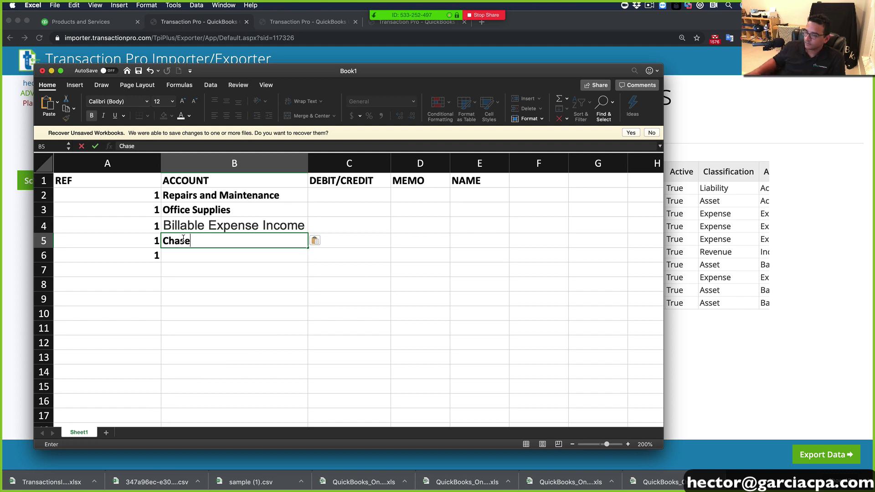
pyautogui.press('super+Tab')
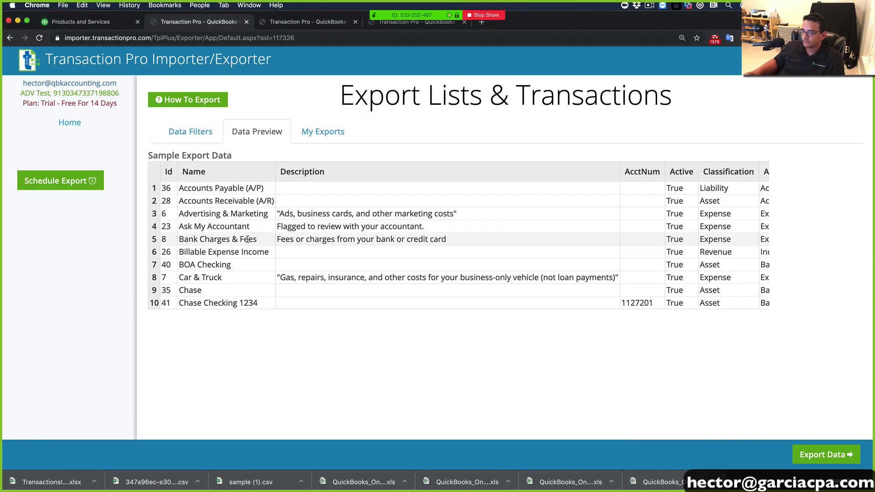
pyautogui.moveTo(225, 240); pyautogui.dragTo(179, 239)
pyautogui.rightClick(179, 235)
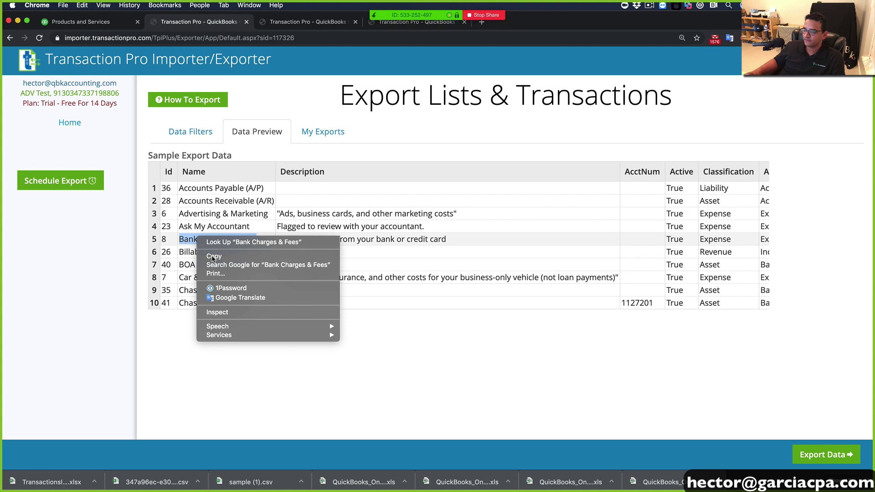
pyautogui.click(215, 256)
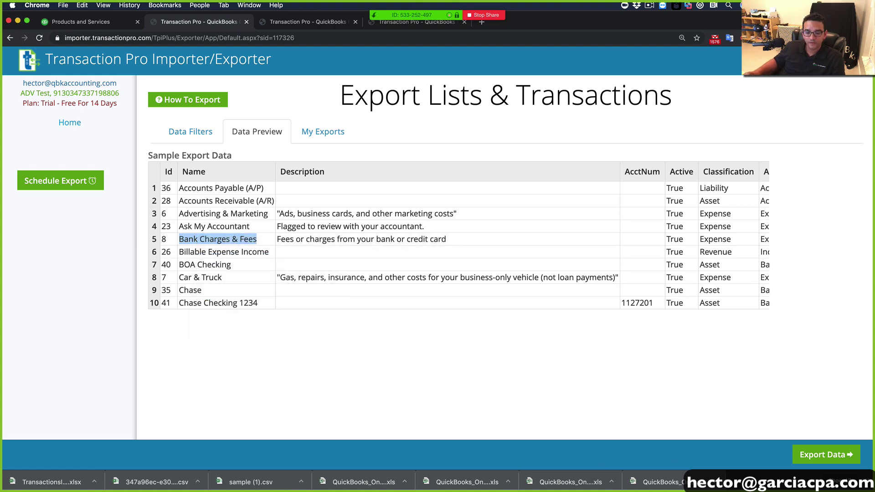
pyautogui.press('super+Tab')
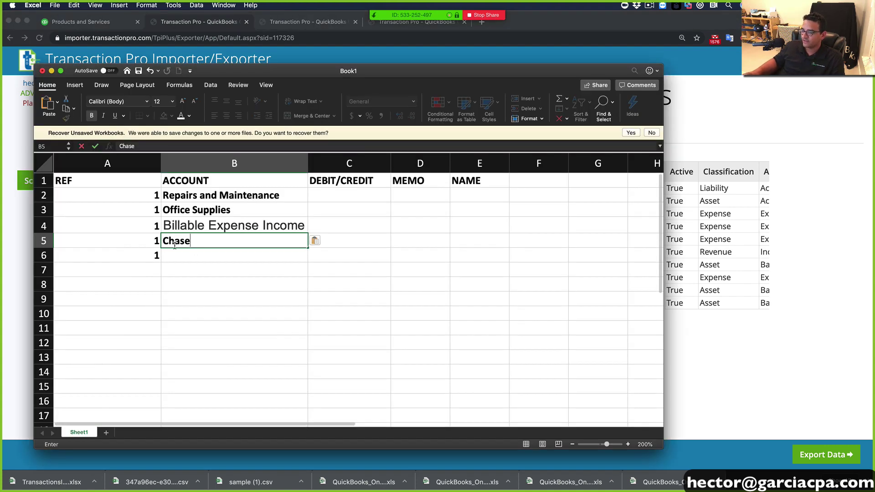
pyautogui.rightClick(177, 251)
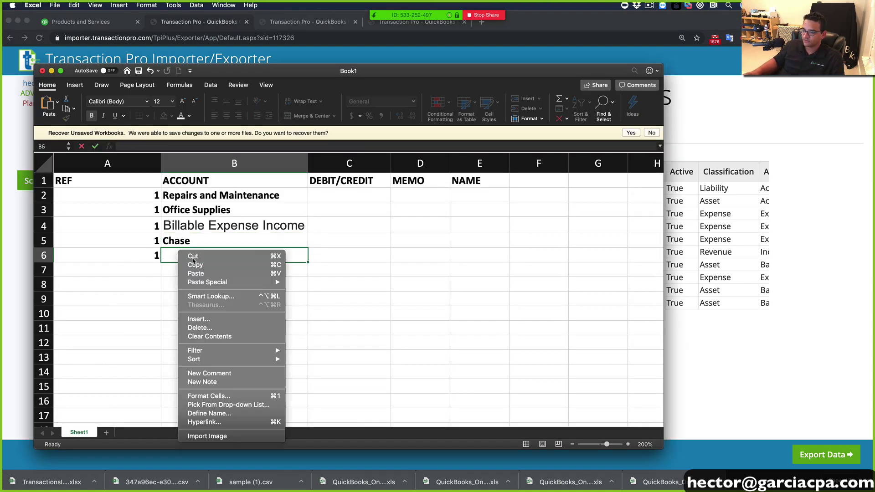
pyautogui.click(202, 276)
# Enter amounts -300, -500, +800, 100 and -100 in C2 through C6.
pyautogui.click(357, 198)
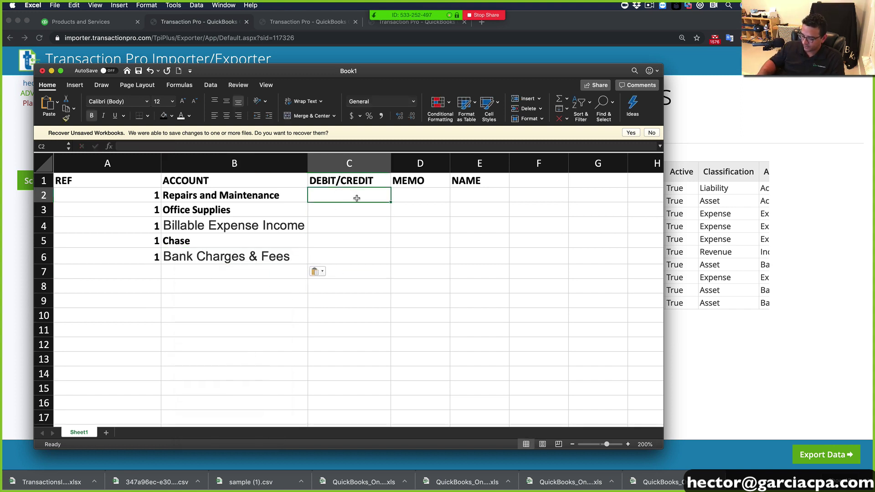
pyautogui.write('-300')
pyautogui.press('Return')
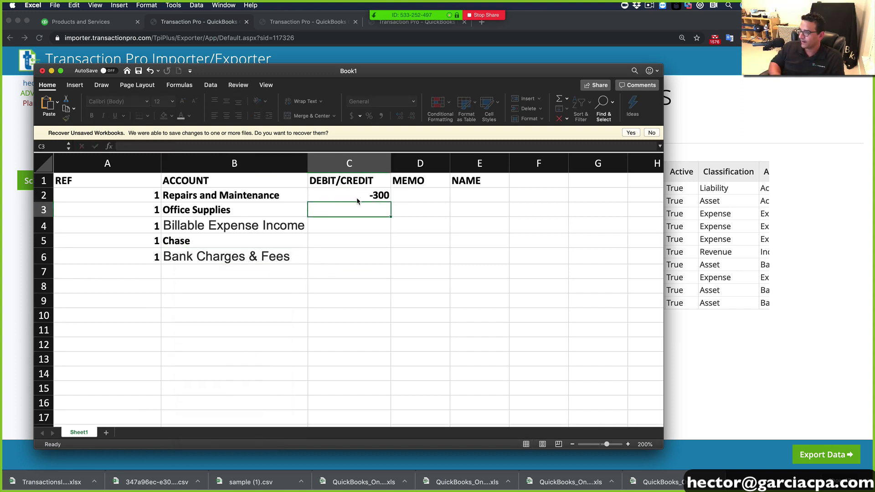
pyautogui.write('-500')
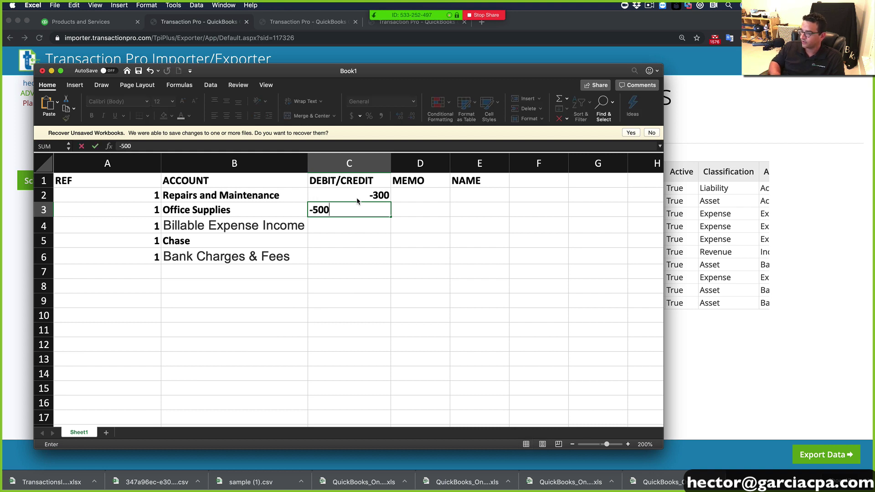
pyautogui.press('Return')
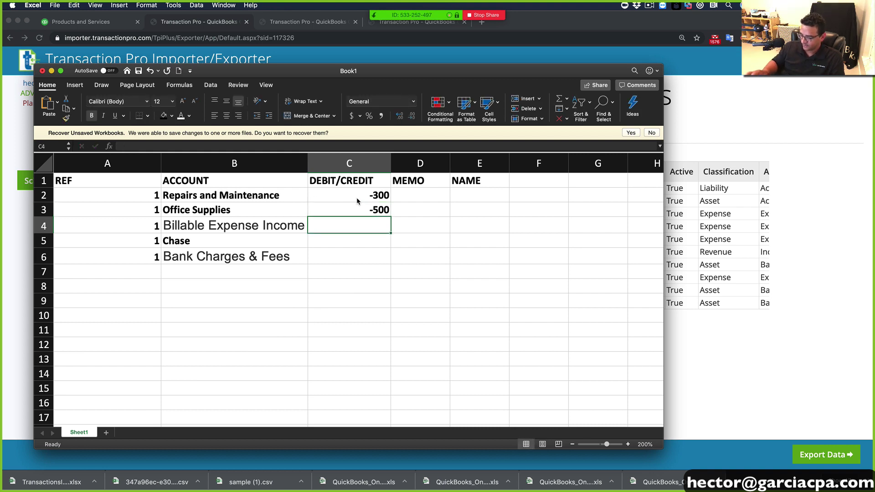
pyautogui.write('+800')
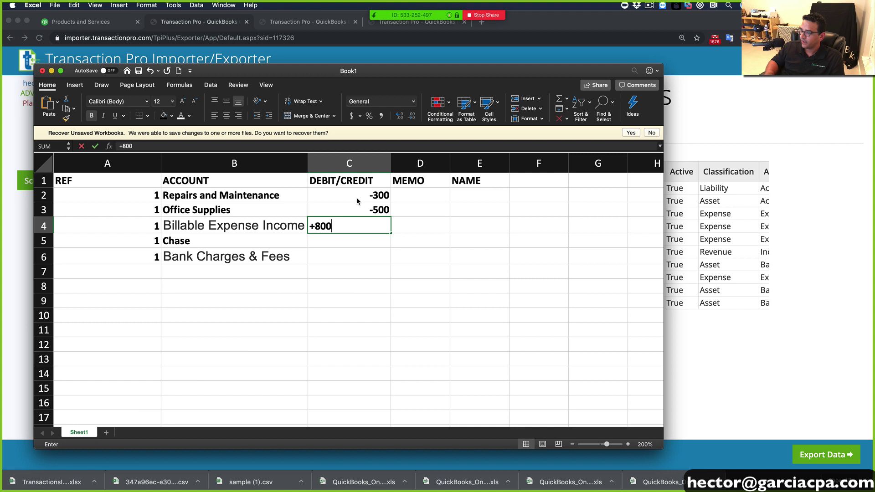
pyautogui.press('Return')
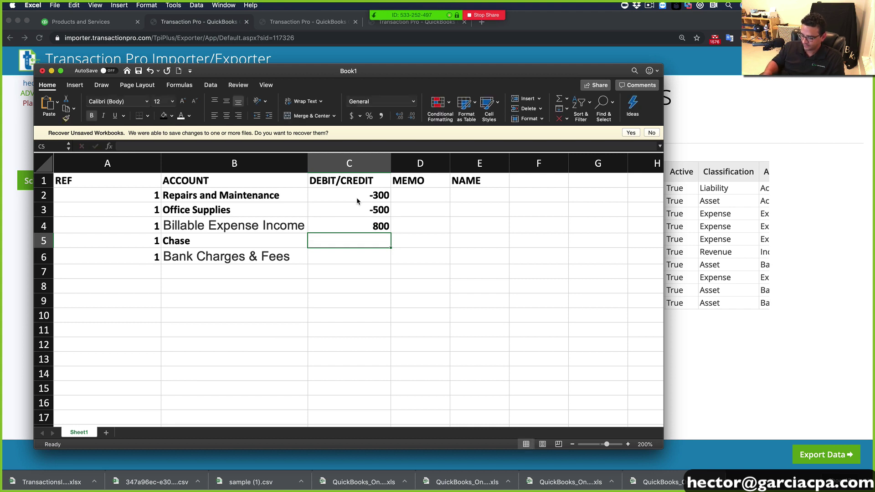
pyautogui.write('100')
pyautogui.press('Return')
pyautogui.write('-')
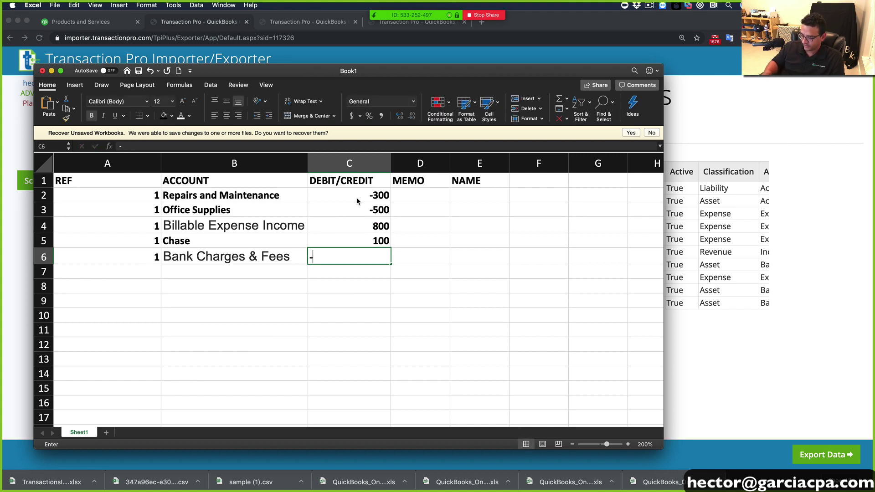
pyautogui.write('100')
pyautogui.press('Return')
# Select C2:C6 to confirm the five amounts sum to 0.
pyautogui.moveTo(363, 195); pyautogui.dragTo(363, 209)
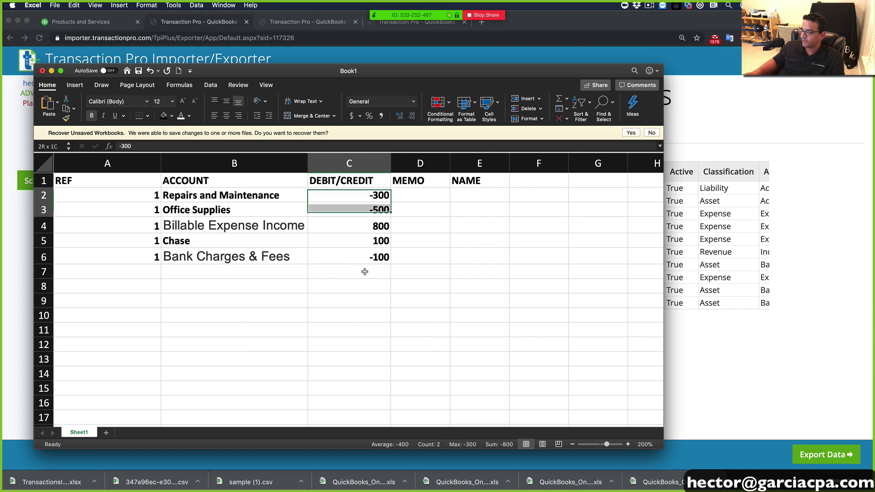
pyautogui.moveTo(364, 272); pyautogui.dragTo(365, 258)
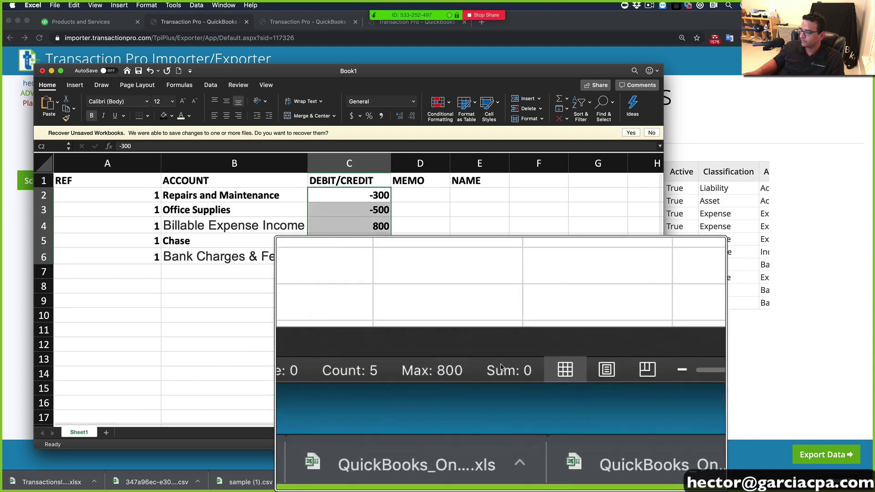
pyautogui.click(355, 328)
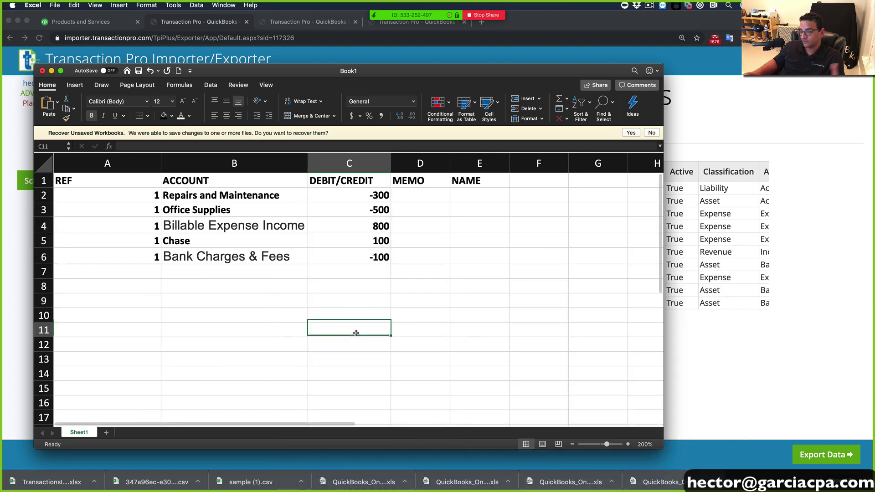
pyautogui.click(415, 225)
pyautogui.click(427, 192)
# Enter Memo 1 in D2 and Memo 2 in D3.
pyautogui.write('Memo 1')
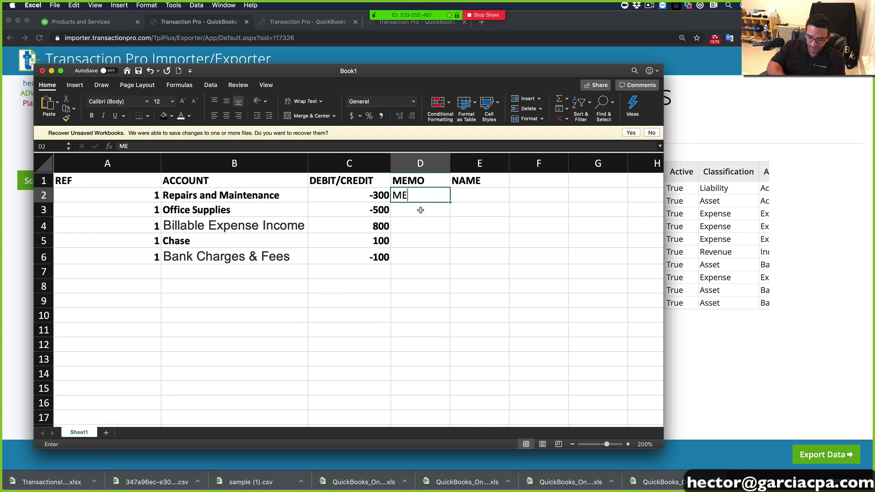
pyautogui.press('Return')
pyautogui.write('Memo 2')
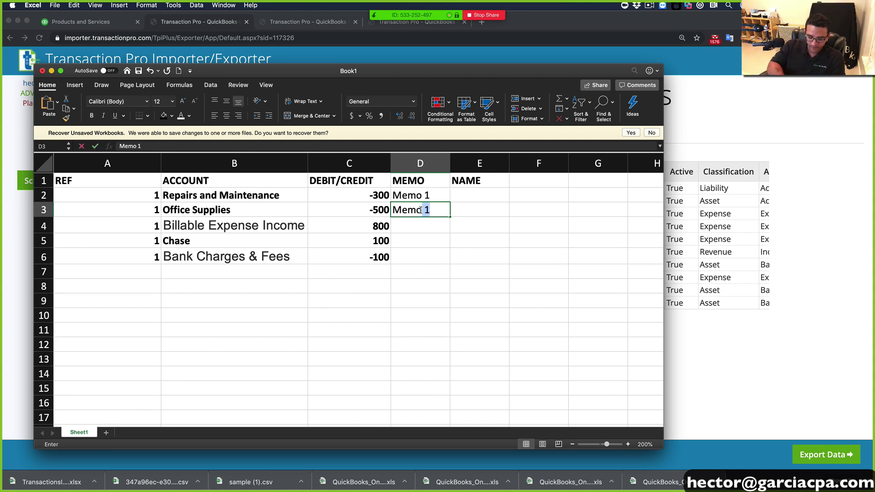
pyautogui.press('Return')
# Extend the memo series down to Memo 5 in D6 and bring up Save As.
pyautogui.moveTo(417, 201); pyautogui.dragTo(452, 269)
pyautogui.click(420, 301)
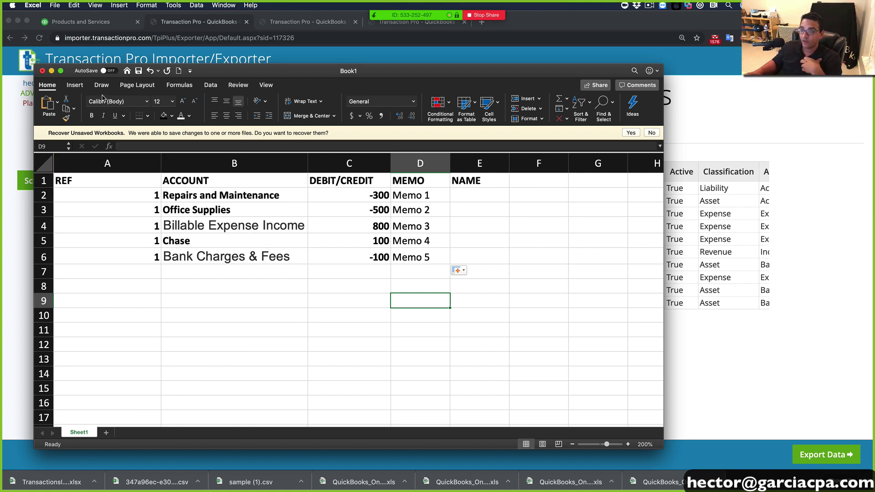
pyautogui.click(55, 5)
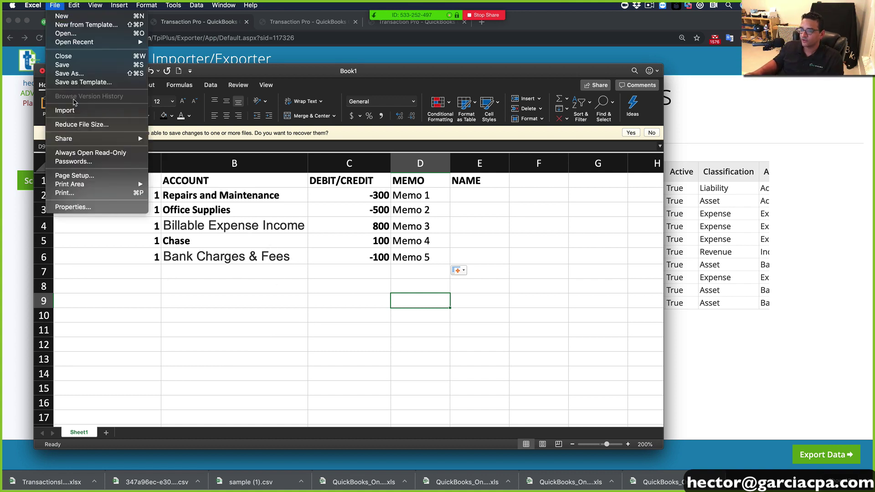
pyautogui.click(70, 74)
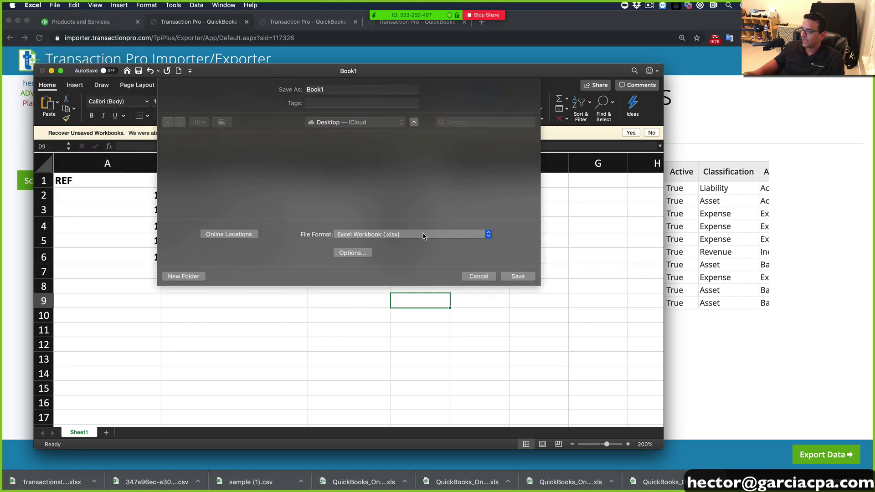
# Copy the first journal lines into rows 7–8 and set their REF to 2.
pyautogui.press('Escape')
pyautogui.moveTo(123, 201); pyautogui.dragTo(405, 209)
pyautogui.press('super+c')
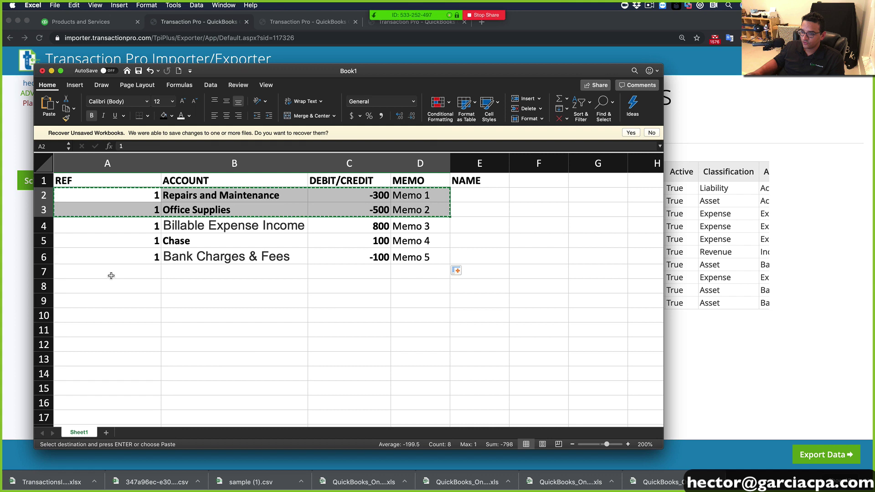
pyautogui.click(111, 276)
pyautogui.press('Return')
pyautogui.click(180, 307)
pyautogui.click(146, 274)
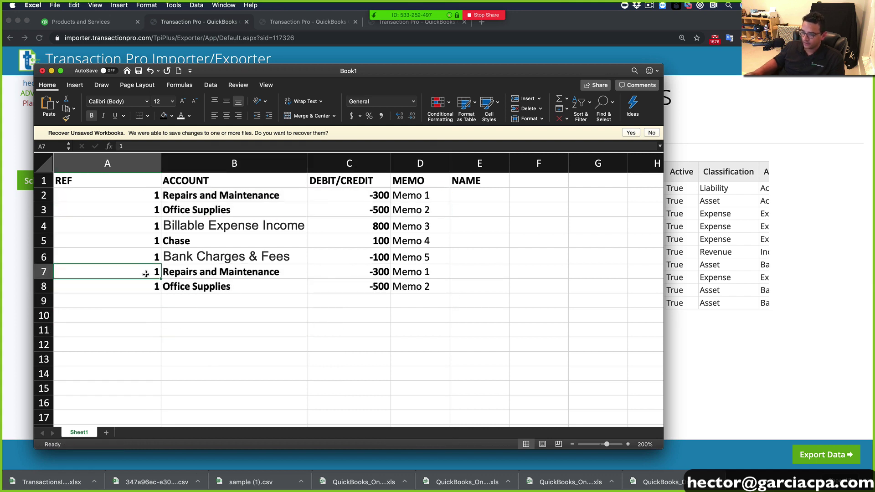
pyautogui.write('2')
pyautogui.press('Return')
pyautogui.write('2')
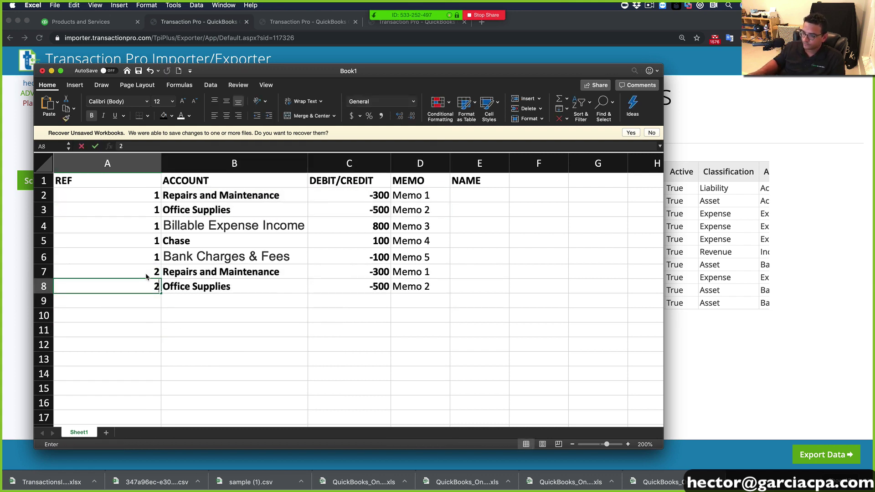
# Copy 'Advertising & Marketing' from the Transaction Pro account list into B7.
pyautogui.press('super+Tab')
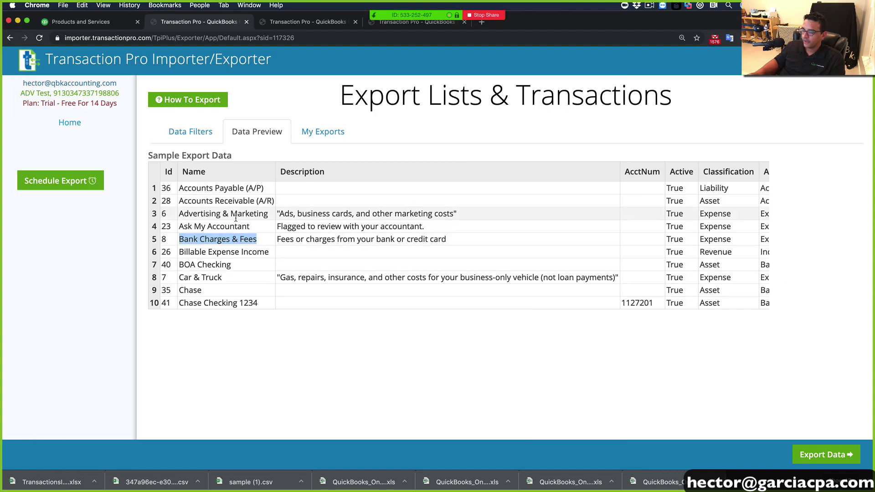
pyautogui.moveTo(182, 214); pyautogui.dragTo(275, 216)
pyautogui.rightClick(232, 215)
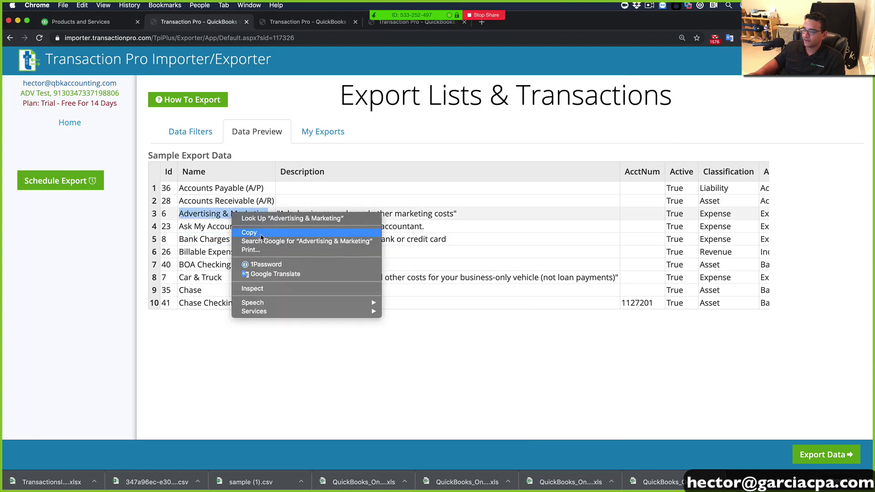
pyautogui.click(246, 231)
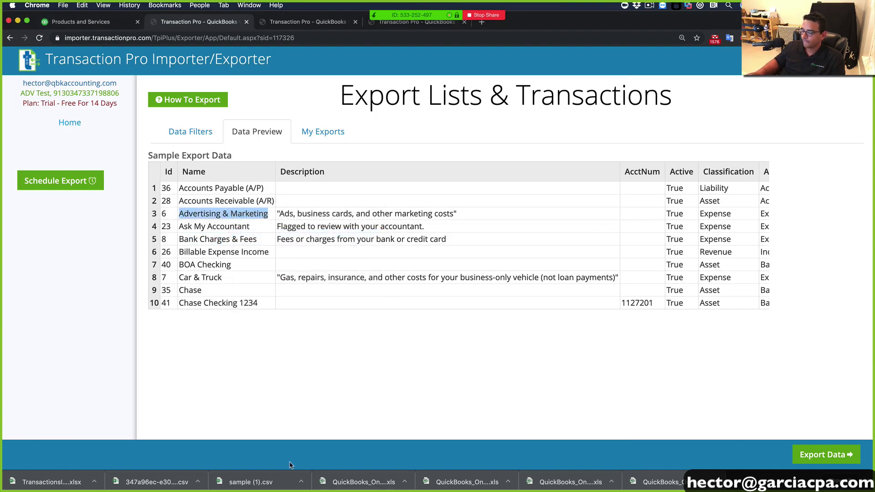
pyautogui.press('super+Tab')
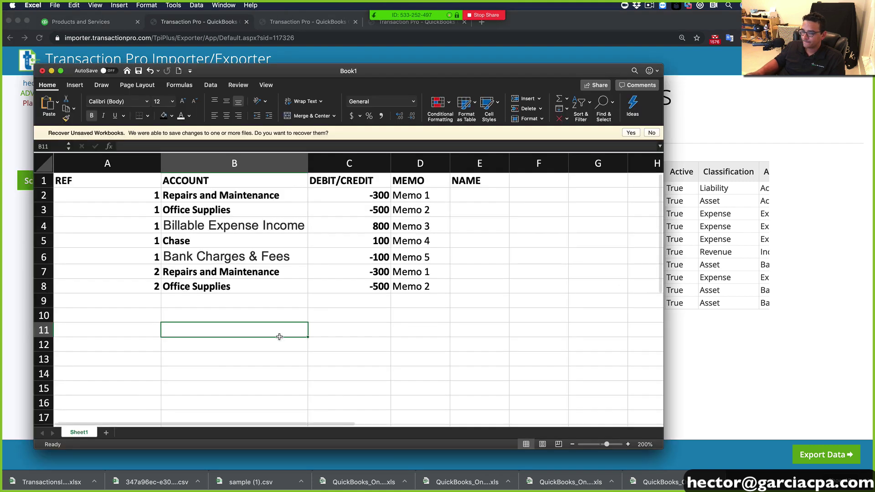
pyautogui.rightClick(230, 272)
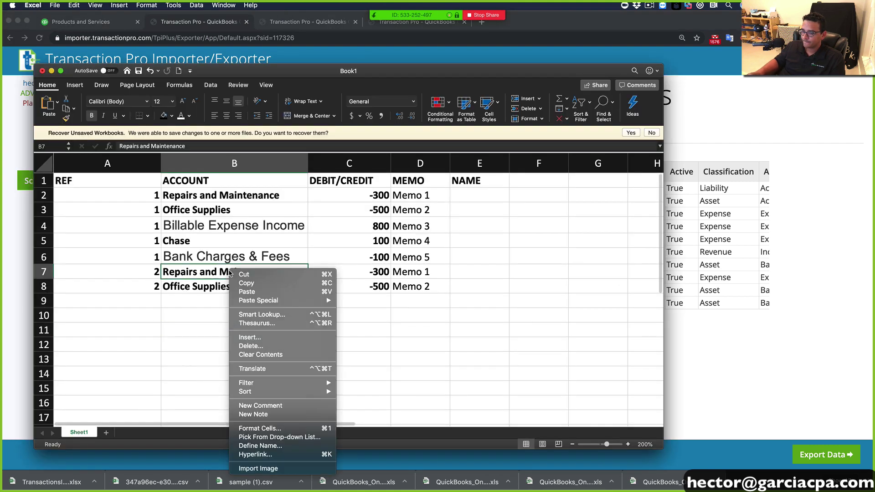
pyautogui.click(255, 292)
pyautogui.click(231, 327)
# Enter amount -400 in C7 and 400 in C8, then review both entries' rows.
pyautogui.click(387, 274)
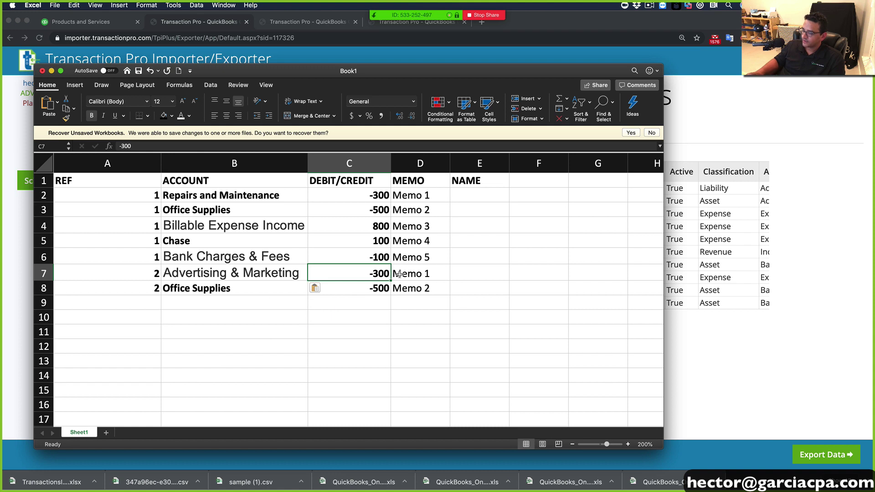
pyautogui.write('-400')
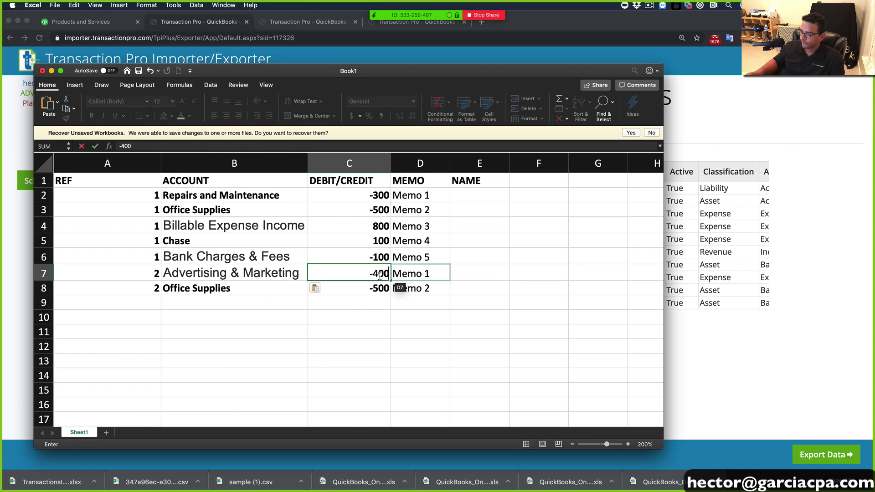
pyautogui.click(372, 274)
pyautogui.click(369, 288)
pyautogui.press('Escape')
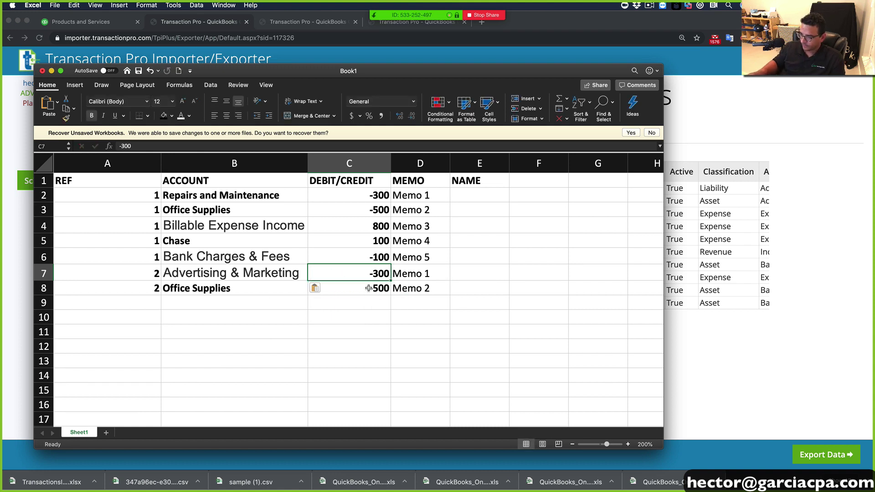
pyautogui.write('-400')
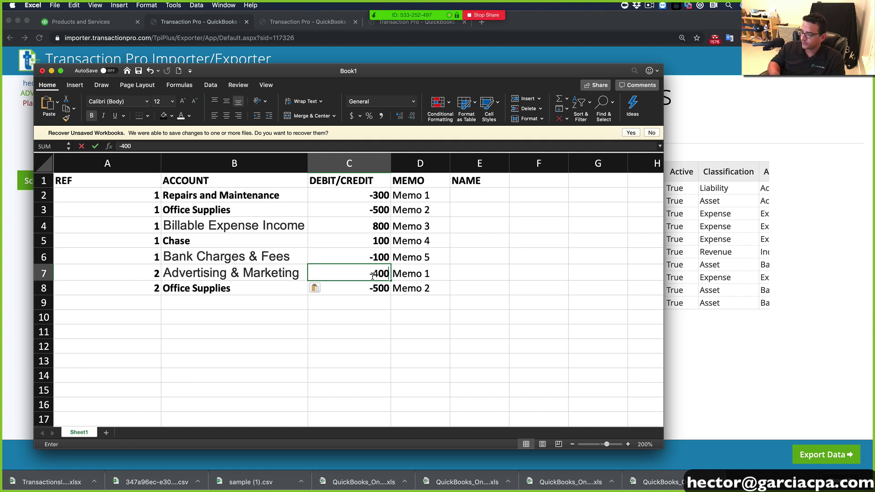
pyautogui.press('Return')
pyautogui.write('400')
pyautogui.press('Return')
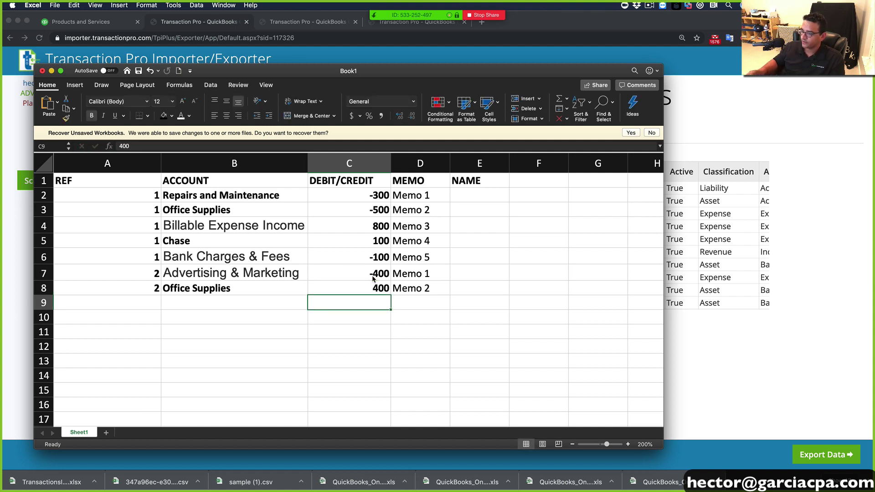
pyautogui.moveTo(44, 273); pyautogui.dragTo(54, 294)
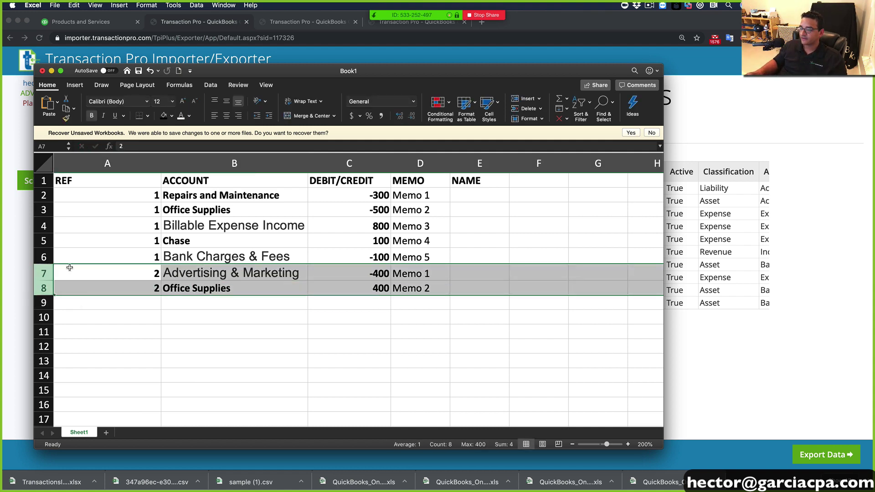
pyautogui.moveTo(42, 194); pyautogui.dragTo(44, 258)
pyautogui.click(235, 317)
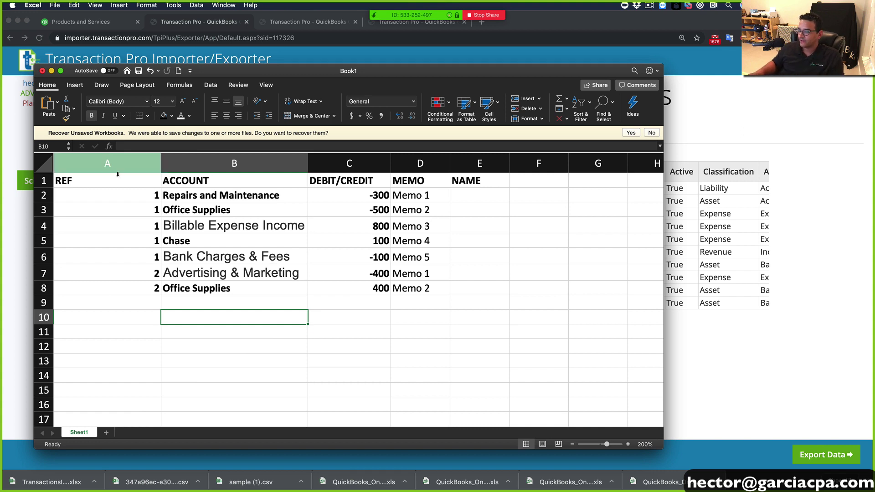
# Use Save As to save the workbook under the name JE1, then return to Chrome.
pyautogui.moveTo(137, 164); pyautogui.dragTo(479, 165)
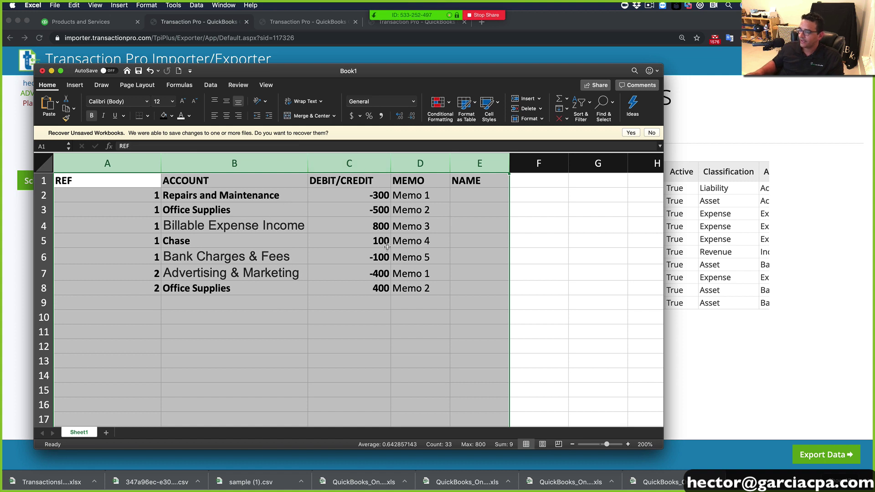
pyautogui.click(292, 219)
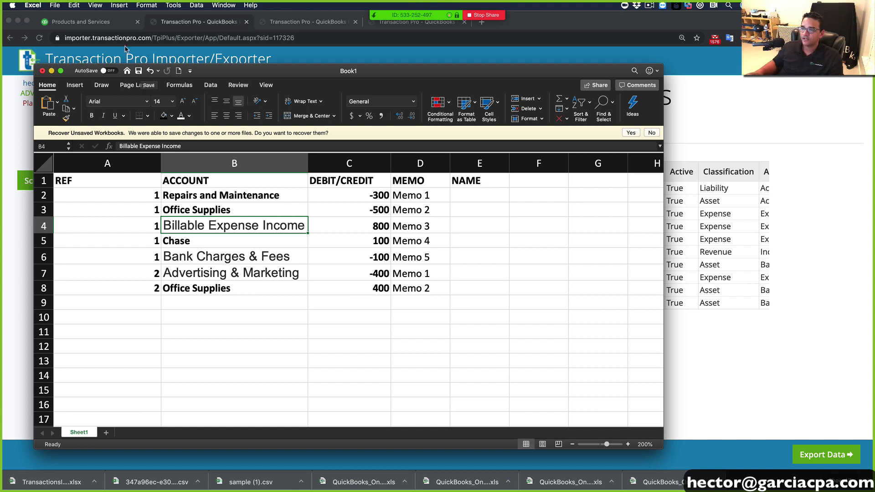
pyautogui.click(55, 5)
pyautogui.click(85, 73)
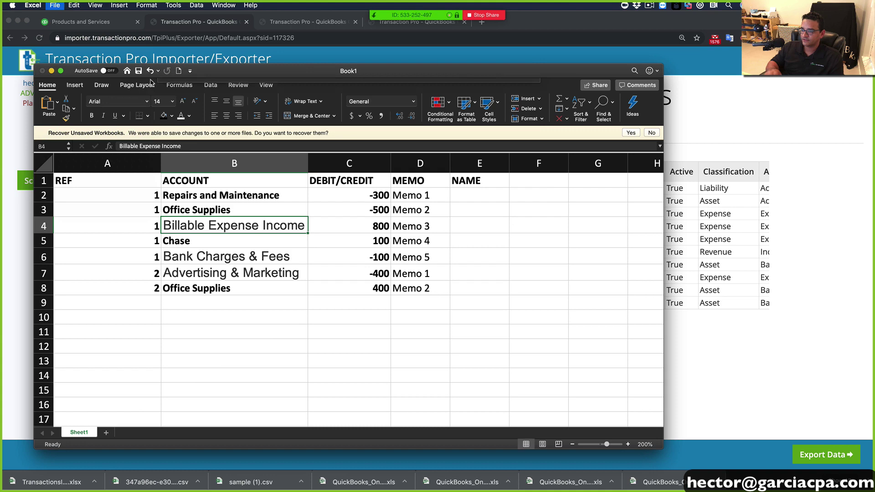
pyautogui.write('JE1')
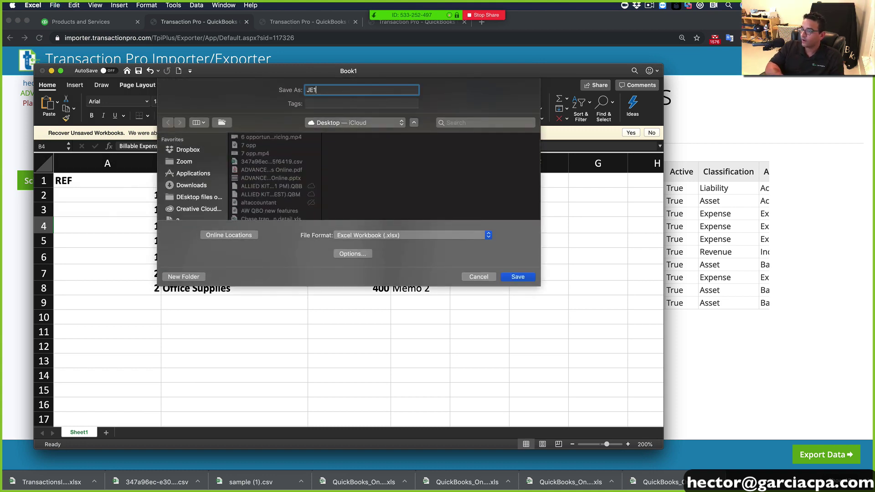
pyautogui.press('Return')
pyautogui.press('super+Tab')
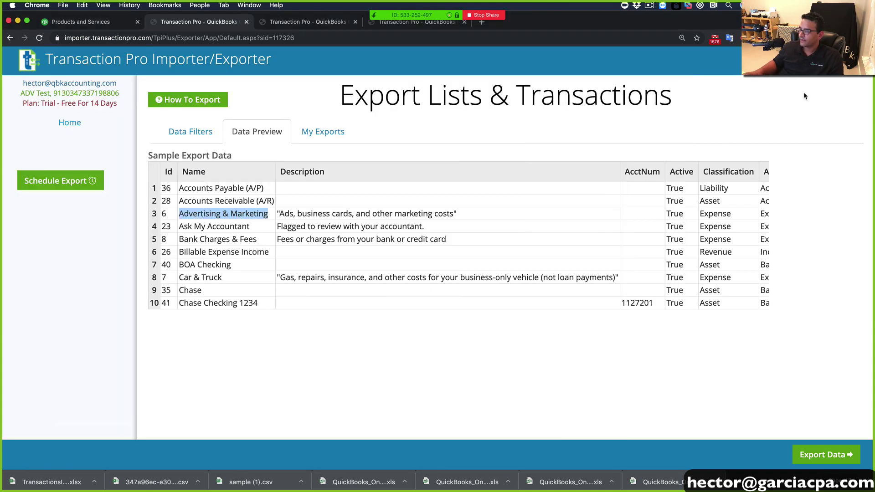
# Start a Journal Entries import from the home page and upload JE1.xlsx.
pyautogui.click(69, 124)
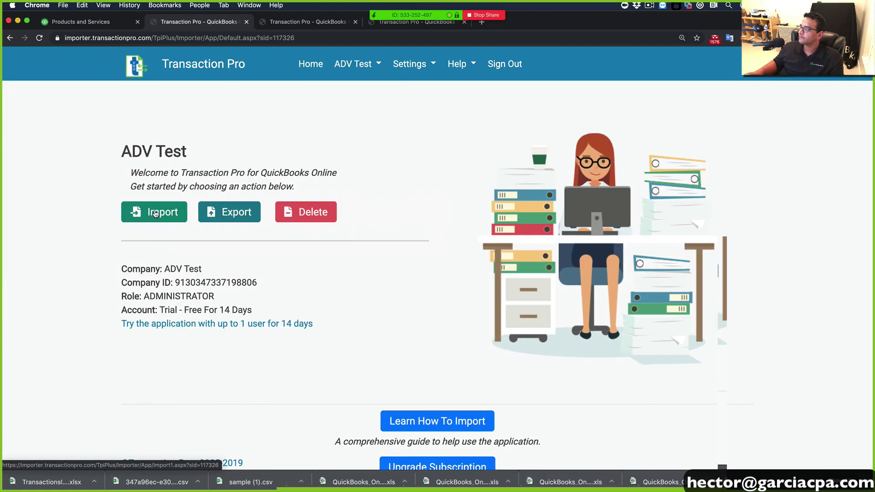
pyautogui.click(156, 214)
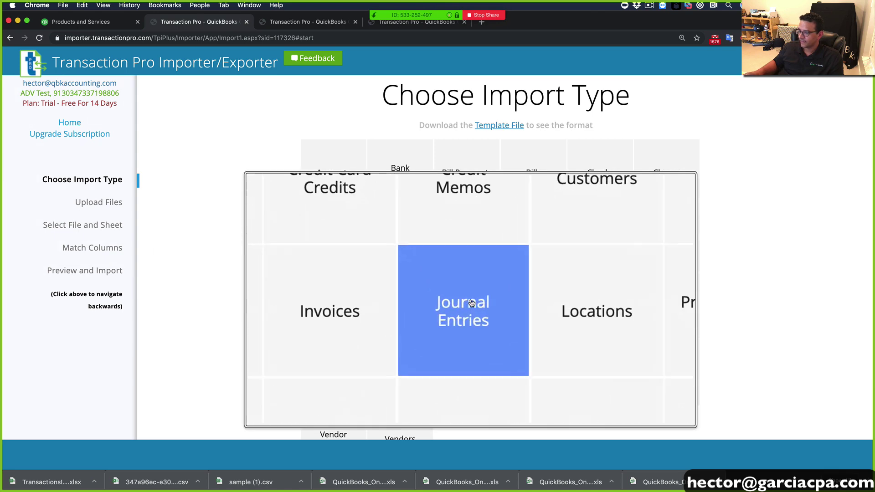
pyautogui.click(472, 303)
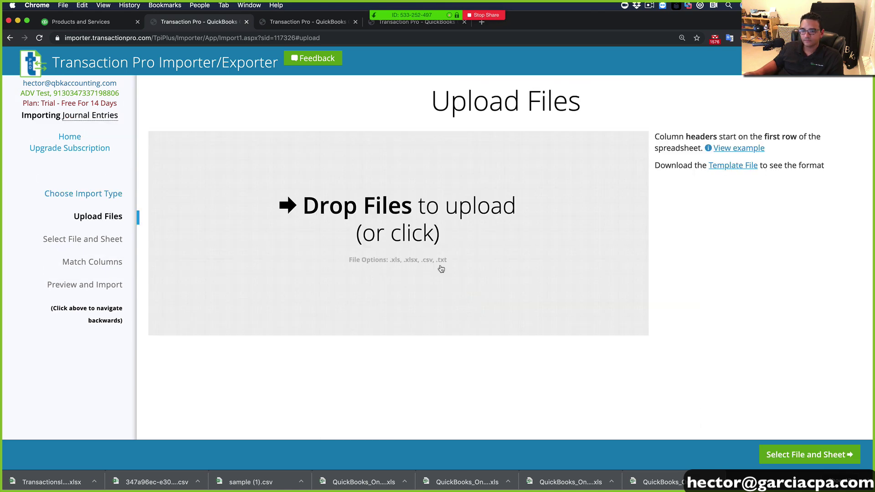
pyautogui.click(387, 215)
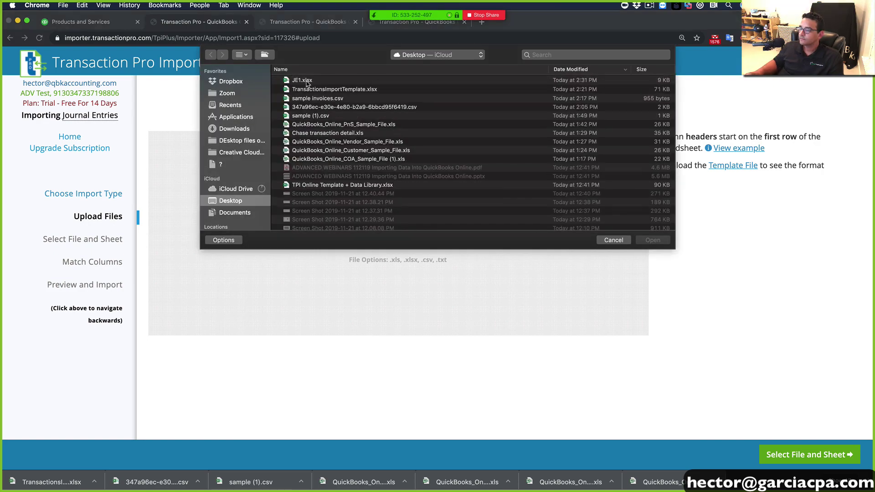
pyautogui.click(303, 82)
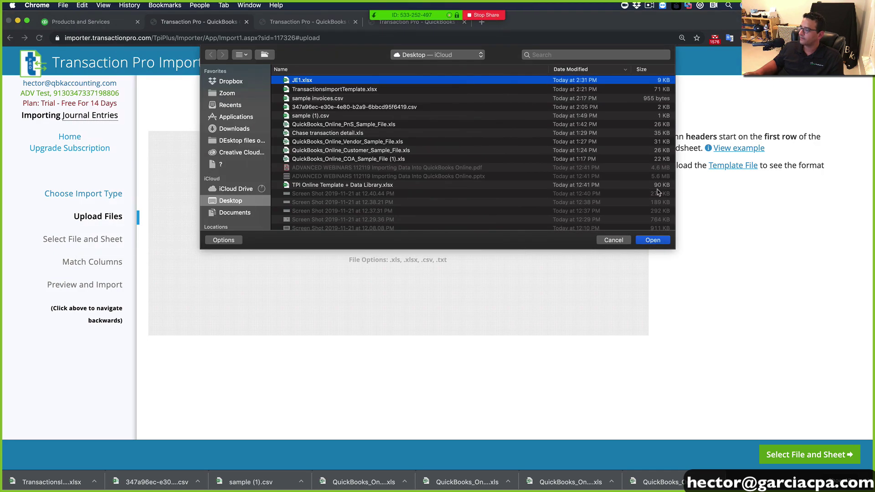
pyautogui.click(654, 240)
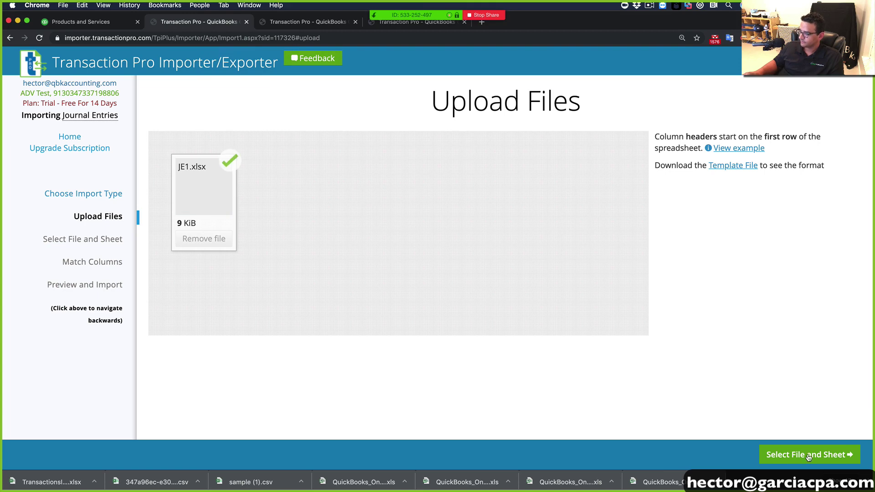
pyautogui.click(809, 455)
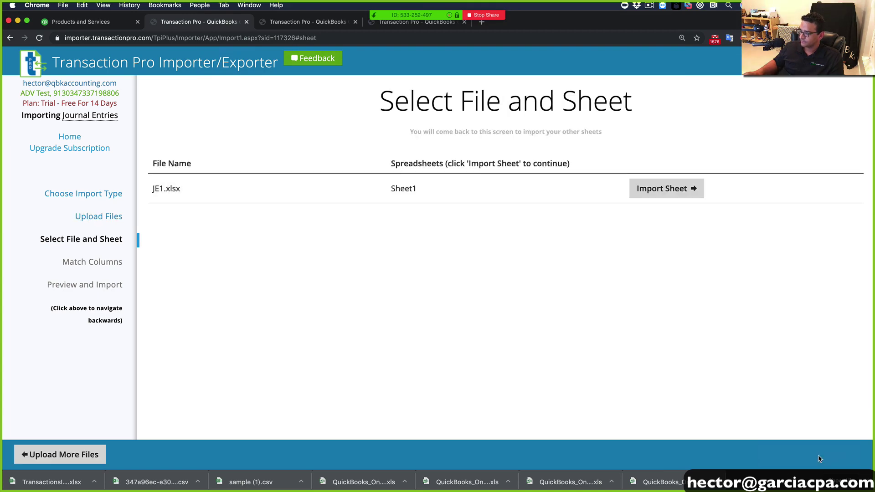
# Import Sheet1, map REF to RefNumber, and default TxnDate to 11/21/2019.
pyautogui.click(666, 189)
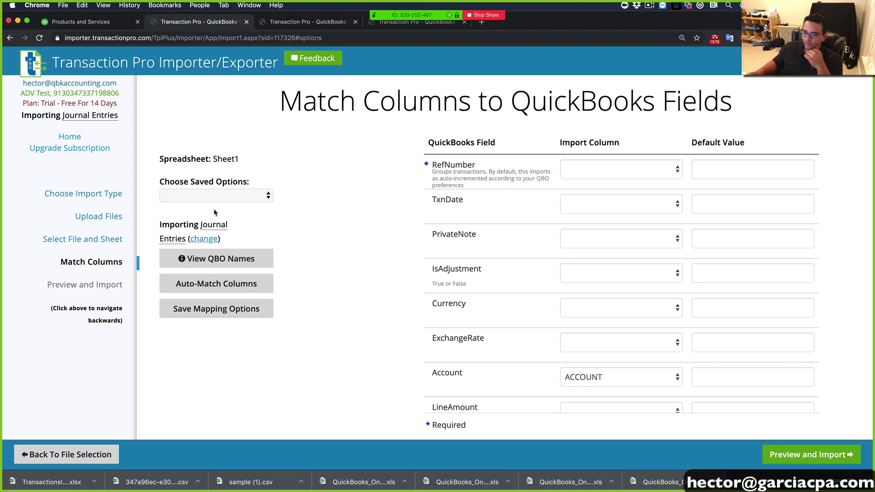
pyautogui.click(620, 170)
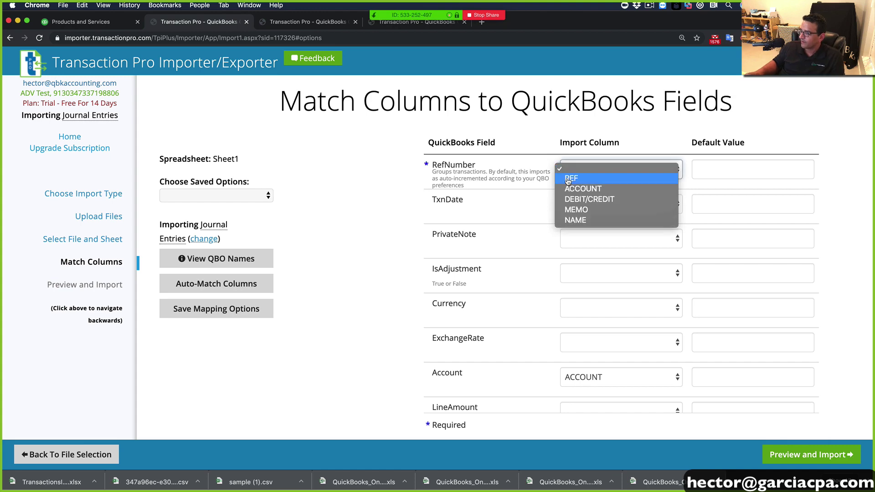
pyautogui.click(587, 180)
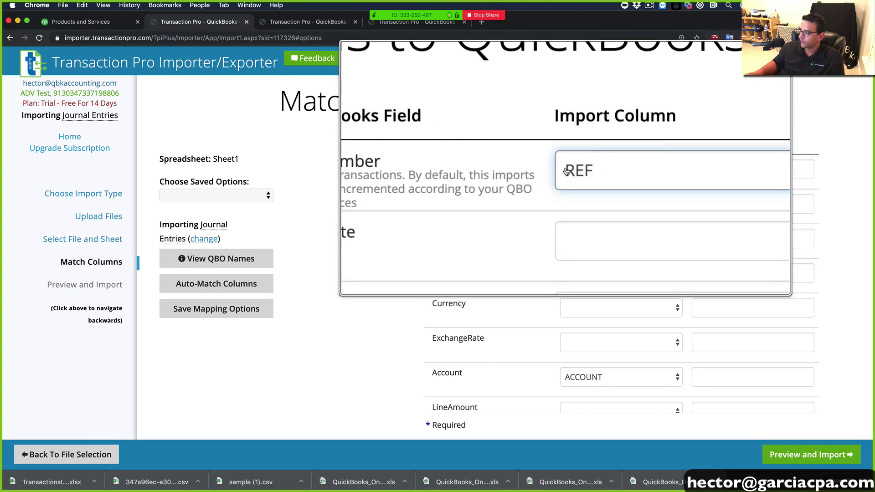
pyautogui.click(575, 210)
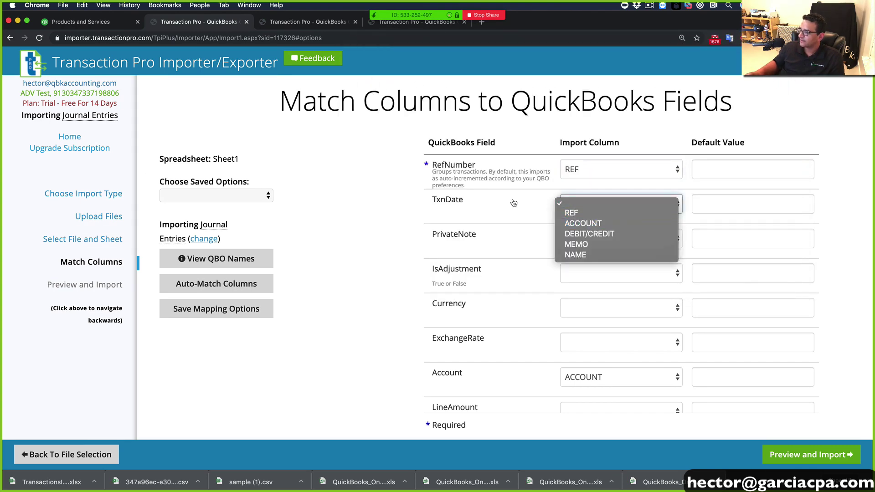
pyautogui.click(550, 203)
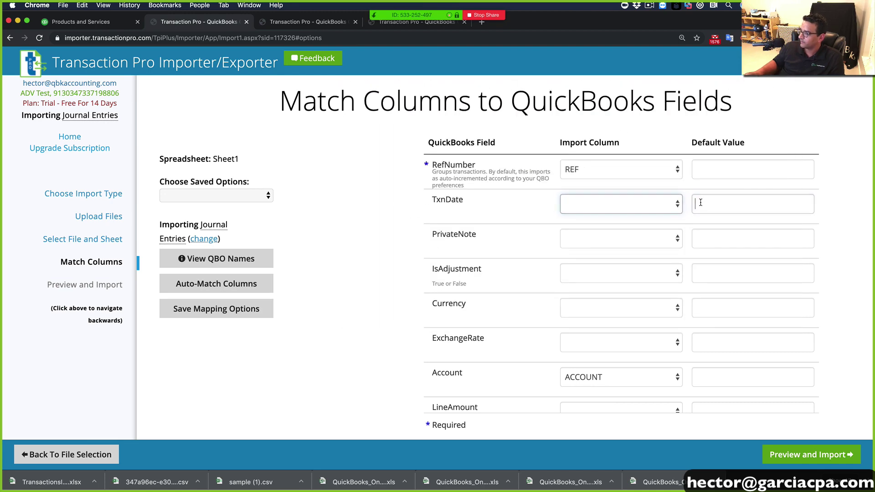
pyautogui.click(701, 203)
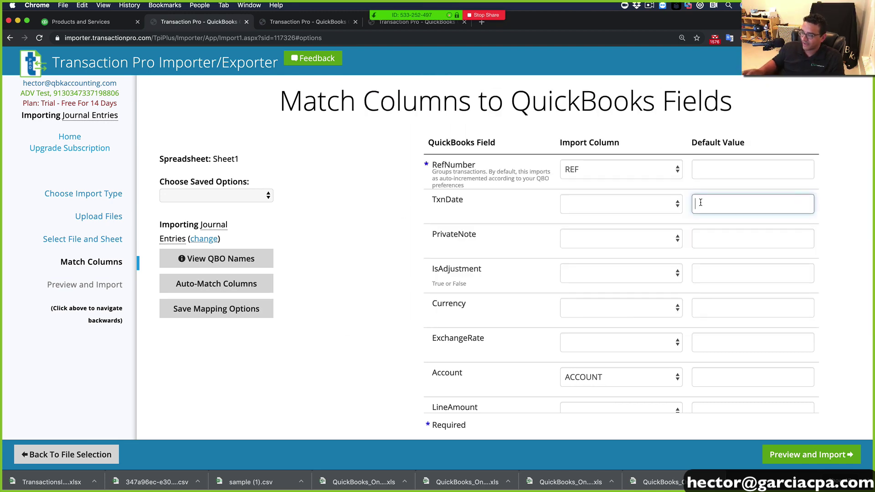
pyautogui.write('11/21/')
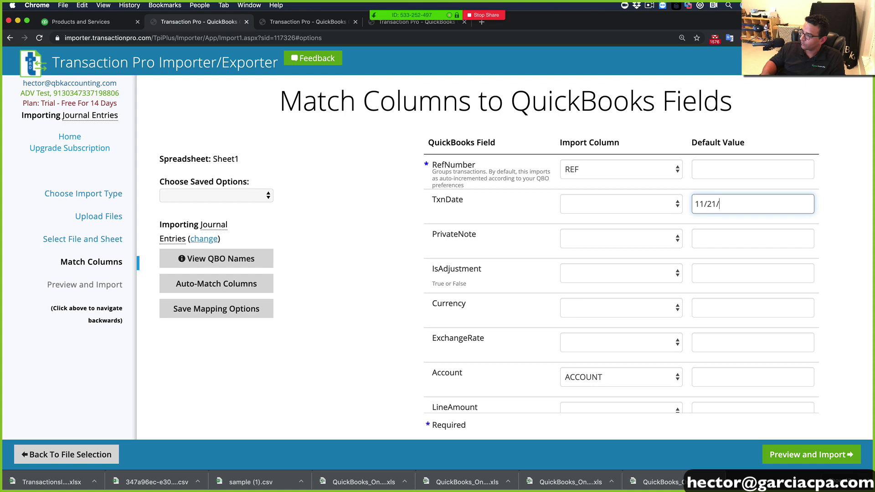
pyautogui.write('2019')
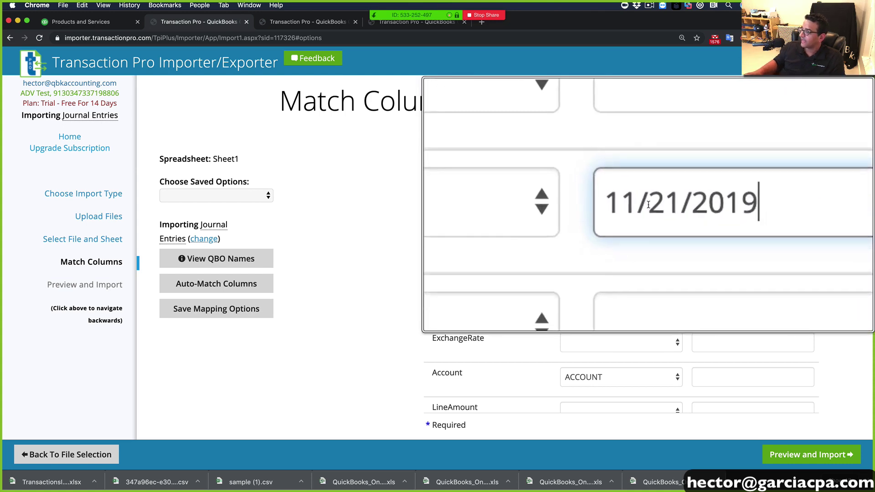
pyautogui.moveTo(737, 204); pyautogui.dragTo(687, 206)
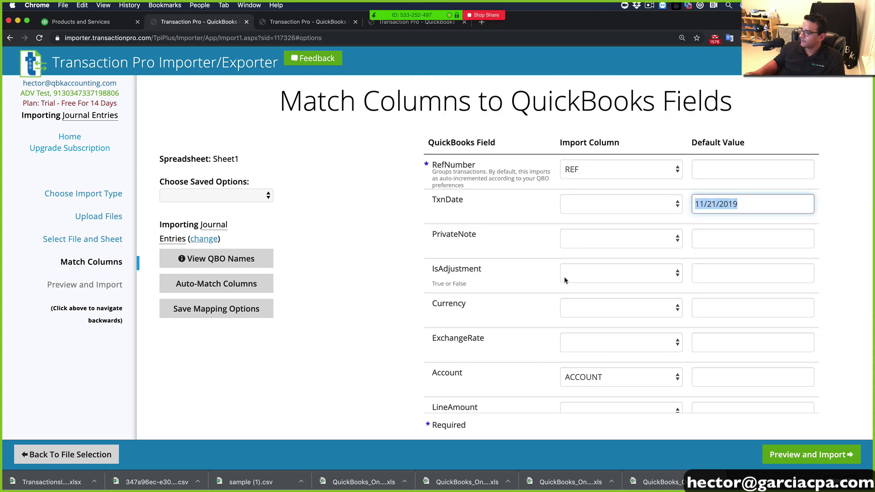
# Map DEBIT/CREDIT to LineAmount, MEMO to LineDesc, NAME to Entity, leaving Class unmapped.
pyautogui.scroll(-5, 588, 354)
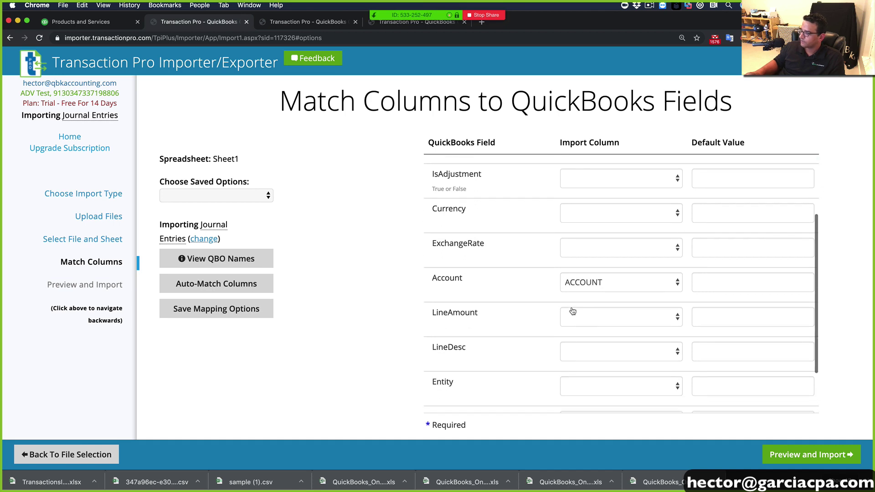
pyautogui.click(625, 254)
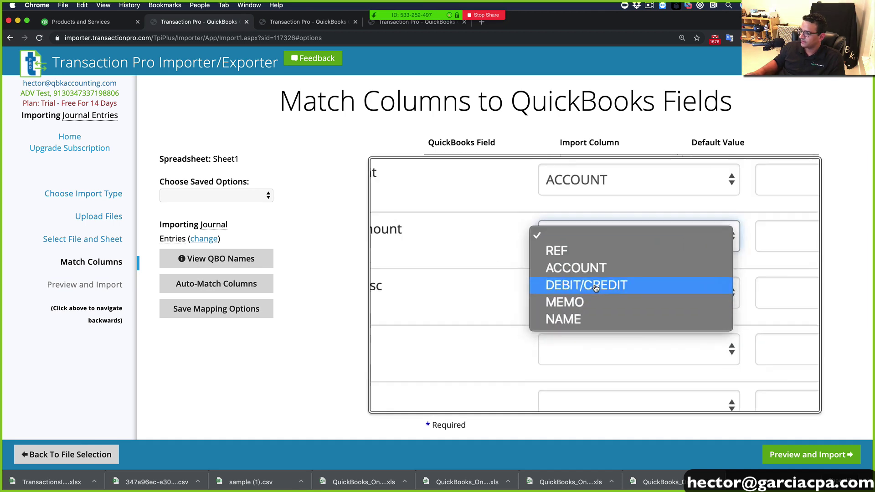
pyautogui.click(596, 286)
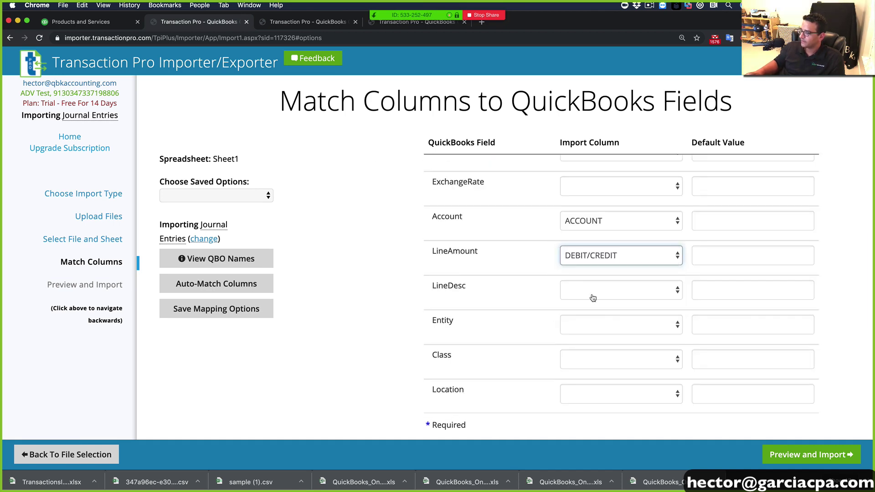
pyautogui.click(590, 294)
pyautogui.click(583, 330)
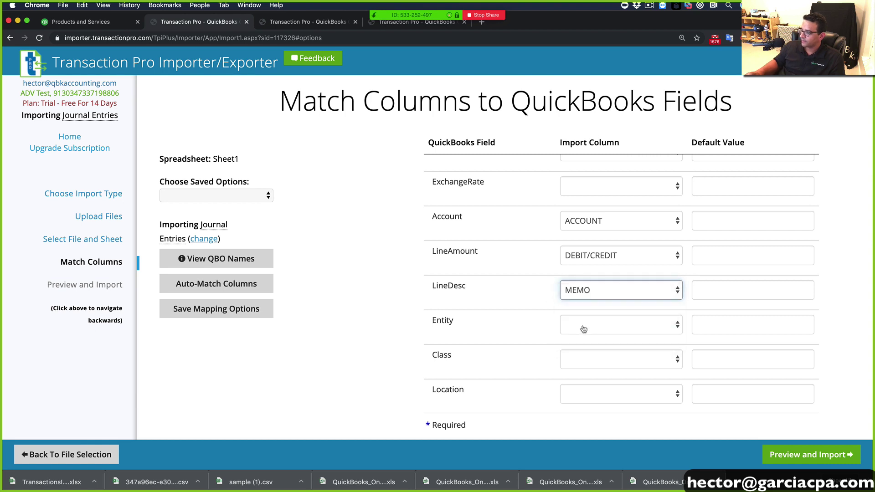
pyautogui.click(592, 325)
pyautogui.click(590, 376)
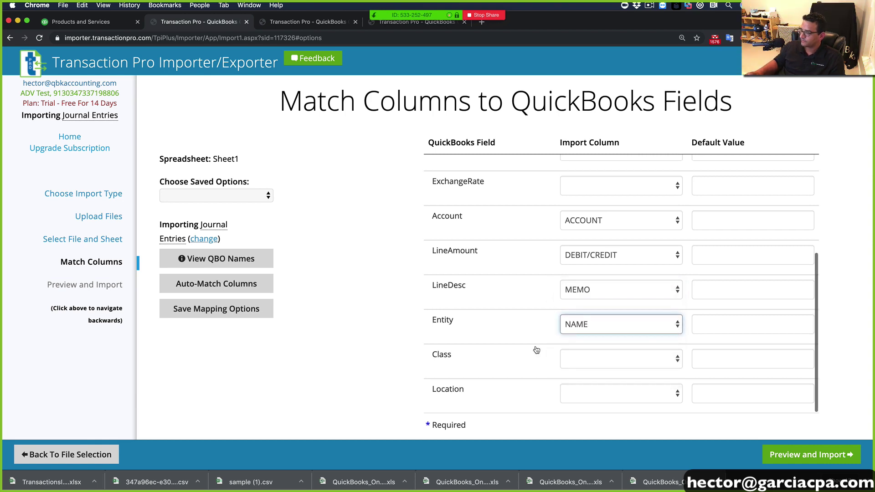
pyautogui.click(600, 357)
pyautogui.click(512, 337)
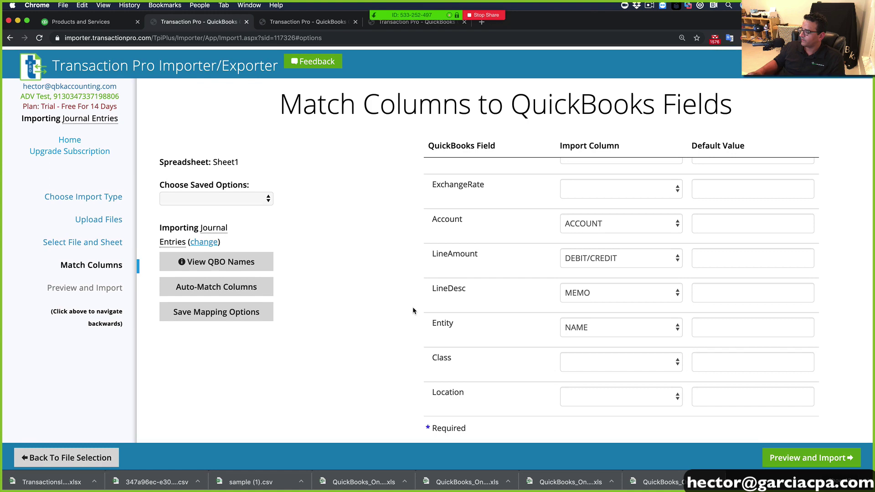
pyautogui.scroll(5, 479, 292)
pyautogui.scroll(1, 585, 261)
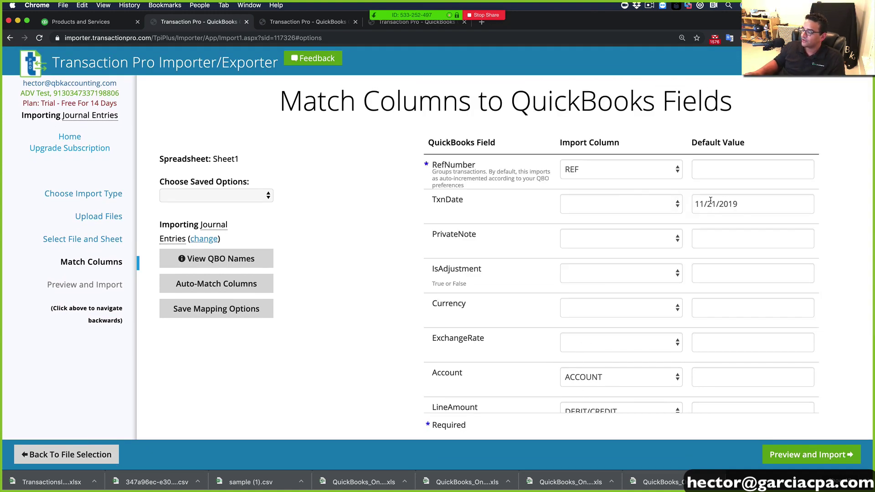
pyautogui.moveTo(738, 203); pyautogui.dragTo(652, 205)
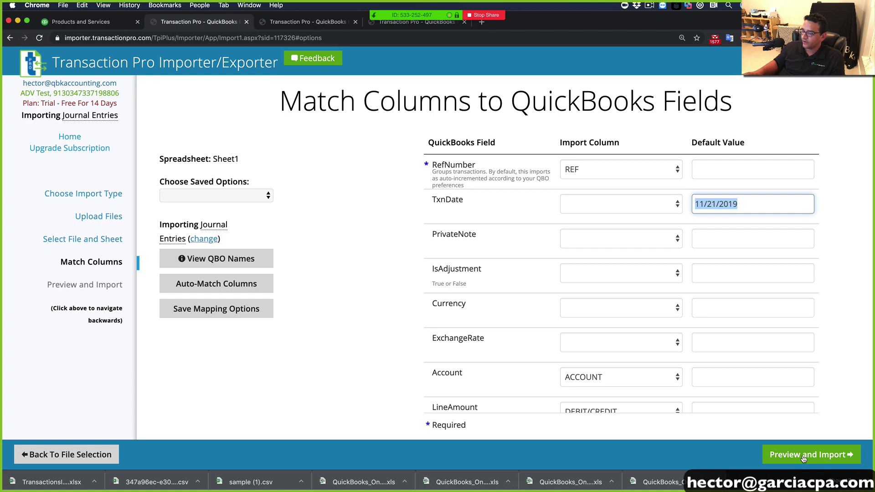
# Preview the journal entries and run the import into QuickBooks Online.
pyautogui.click(806, 456)
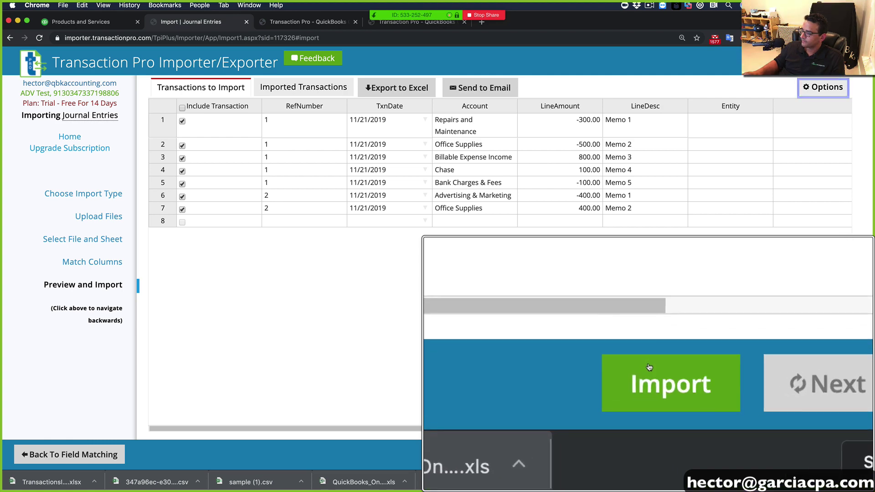
pyautogui.click(761, 455)
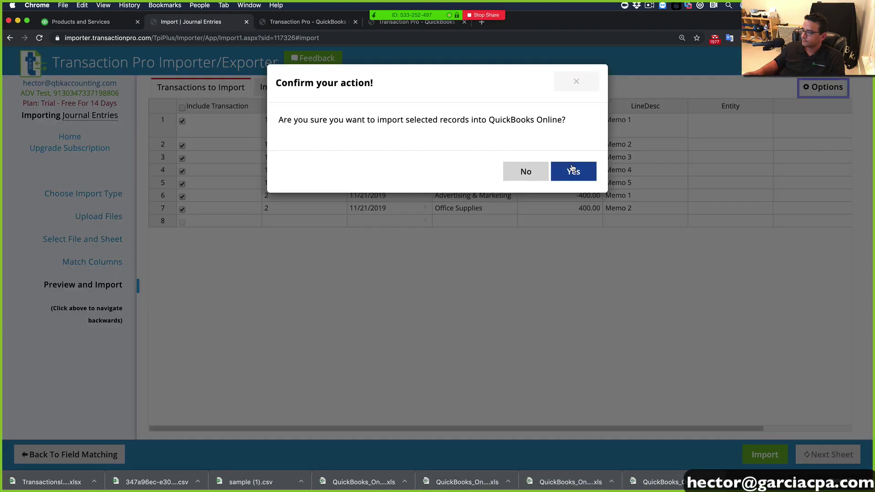
pyautogui.click(572, 170)
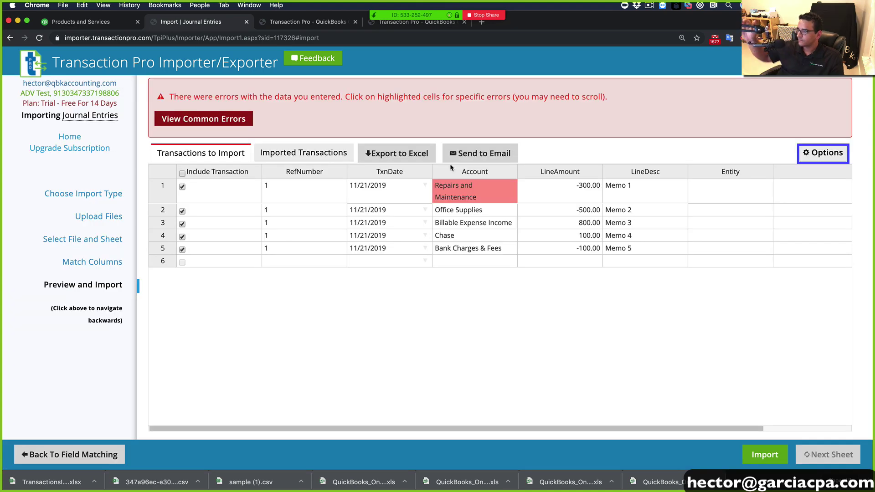
# Copy the rejected account name 'Repairs and Maintenance' from row 1.
pyautogui.click(470, 187)
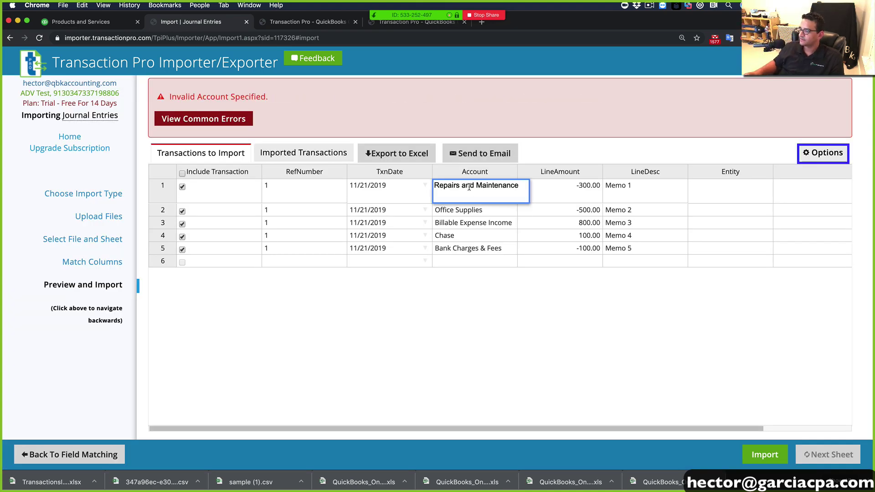
pyautogui.moveTo(519, 186); pyautogui.dragTo(401, 185)
pyautogui.rightClick(463, 184)
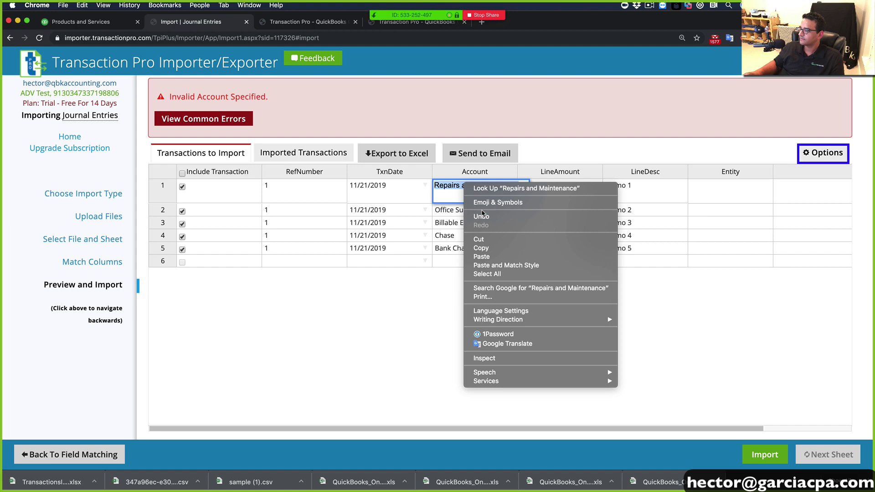
pyautogui.click(488, 249)
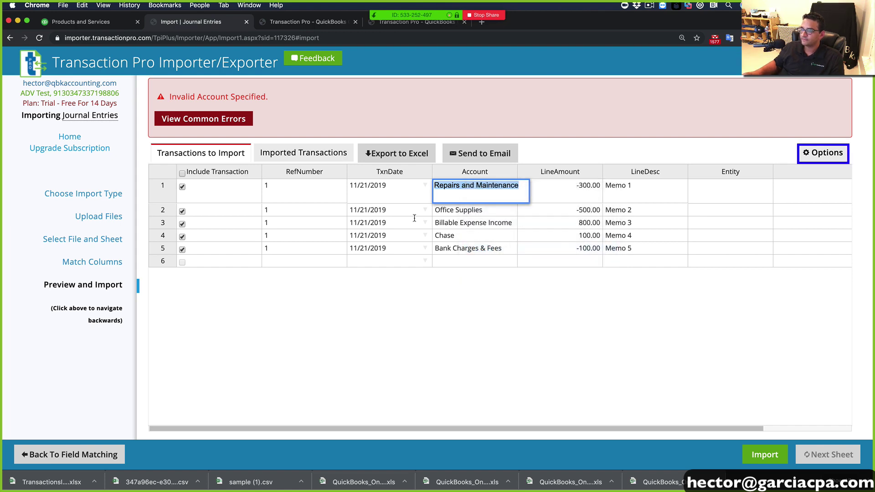
# Filter the Chart of Accounts by 'rep' and copy the exact name 'Repairs & Maintenance'.
pyautogui.click(74, 19)
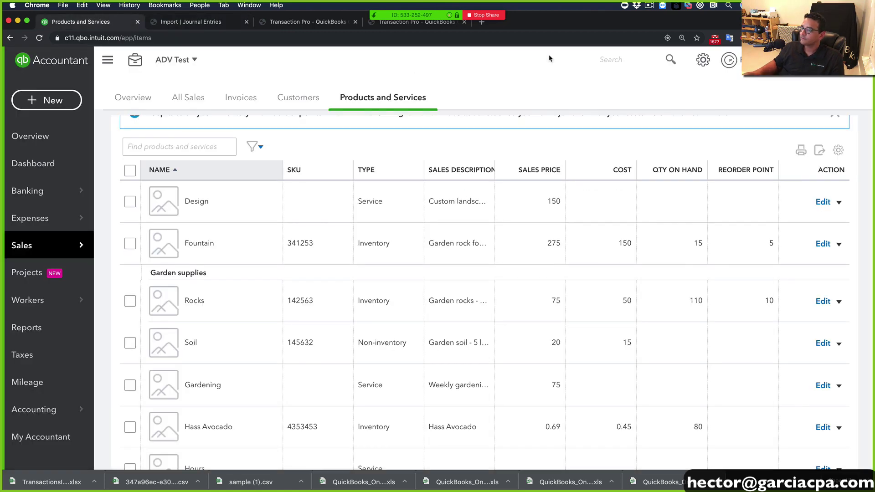
pyautogui.moveTo(61, 414)
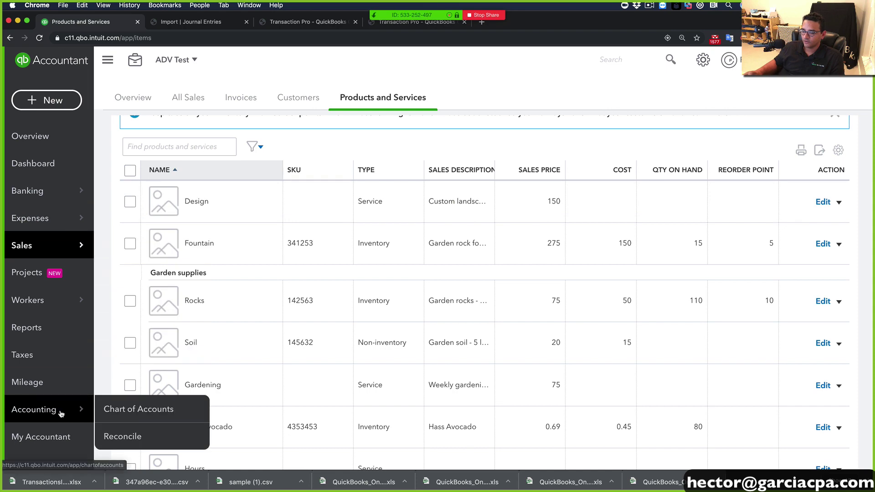
pyautogui.click(138, 409)
pyautogui.click(149, 184)
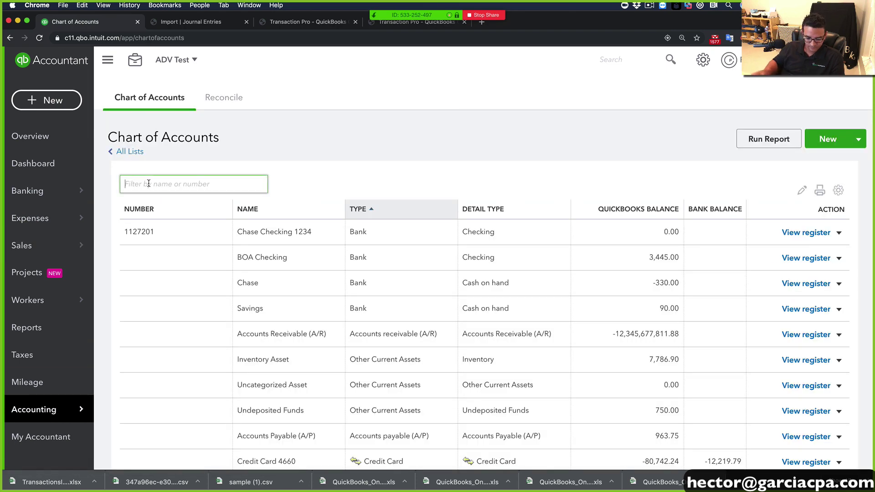
pyautogui.write('rep')
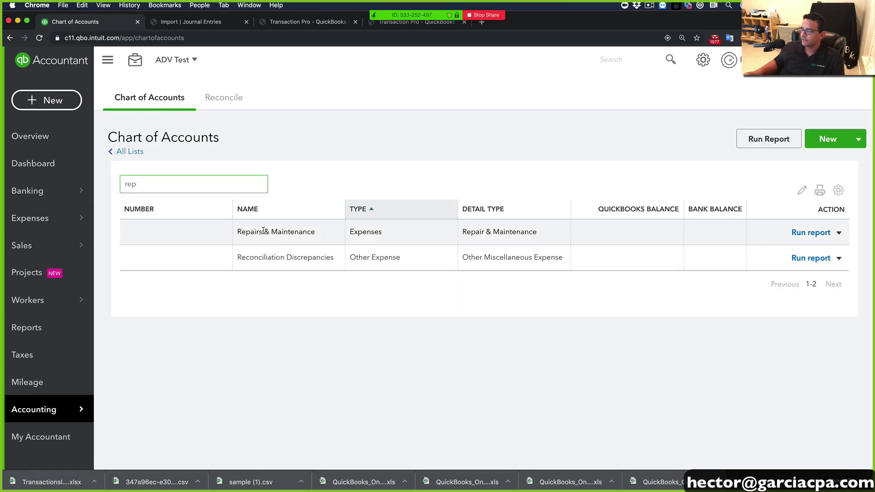
pyautogui.click(263, 230)
pyautogui.moveTo(237, 232); pyautogui.dragTo(315, 232)
pyautogui.rightClick(290, 230)
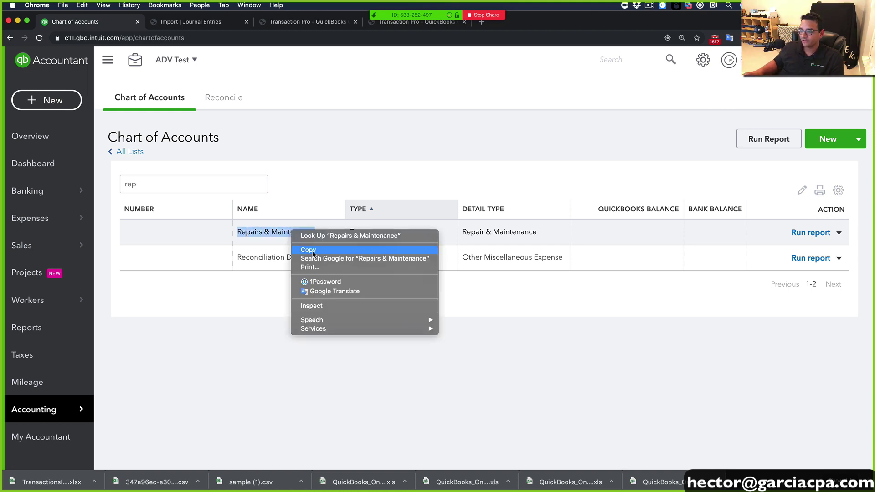
pyautogui.click(296, 247)
# Paste 'Repairs & Maintenance' into row 1's Account cell and rerun the import.
pyautogui.click(201, 20)
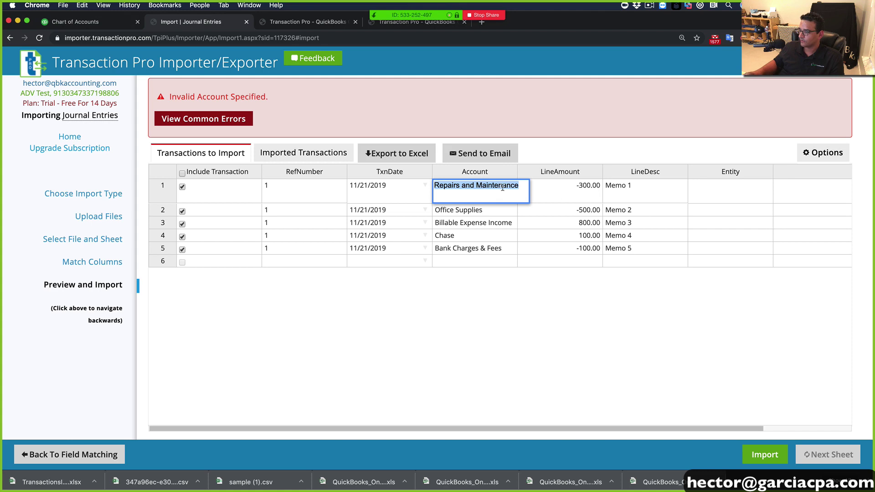
pyautogui.rightClick(502, 187)
pyautogui.click(520, 259)
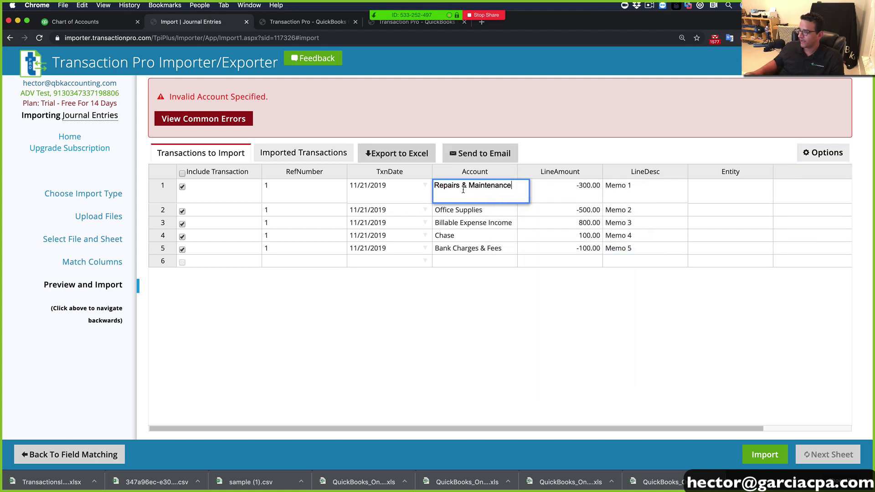
pyautogui.moveTo(473, 211); pyautogui.dragTo(484, 218)
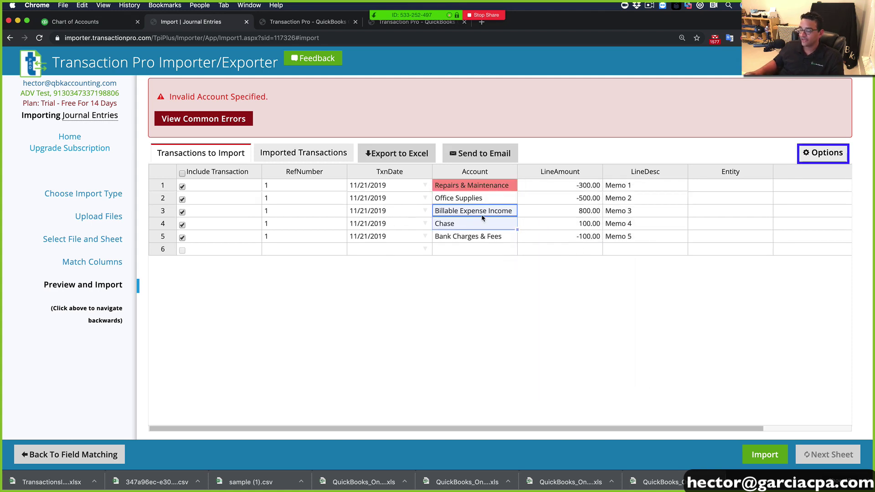
pyautogui.click(480, 184)
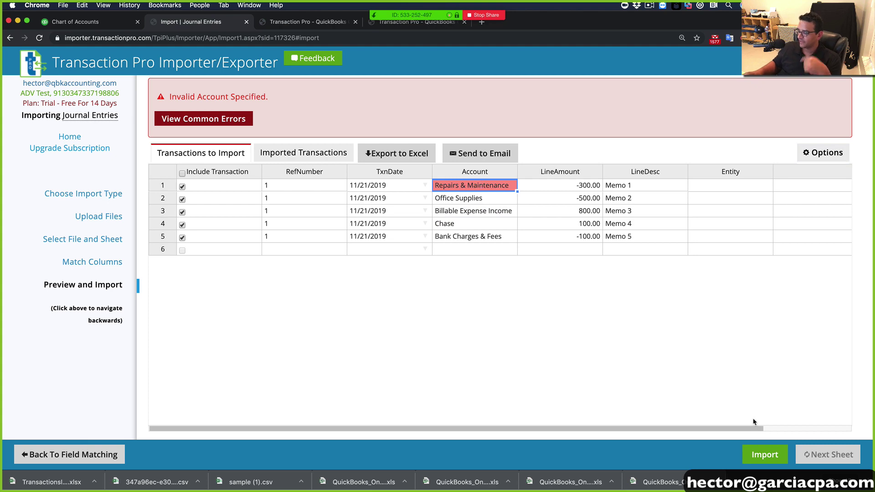
pyautogui.click(764, 455)
pyautogui.click(573, 171)
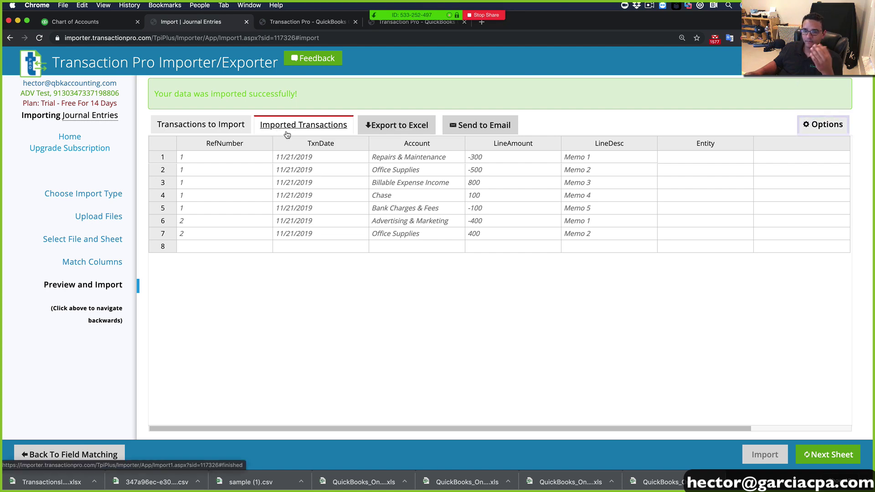
# Open Journal Entry No.1 dated 11/21/2019 from QuickBooks recent transactions.
pyautogui.click(96, 23)
pyautogui.click(665, 61)
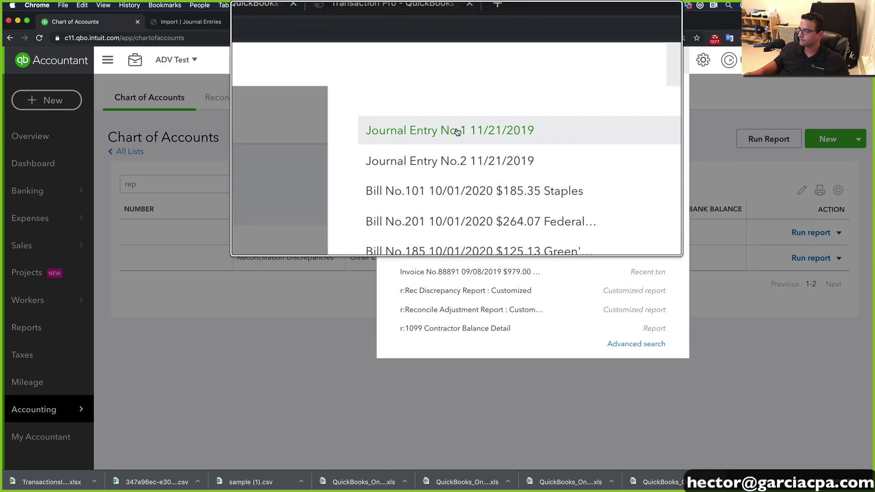
pyautogui.click(457, 102)
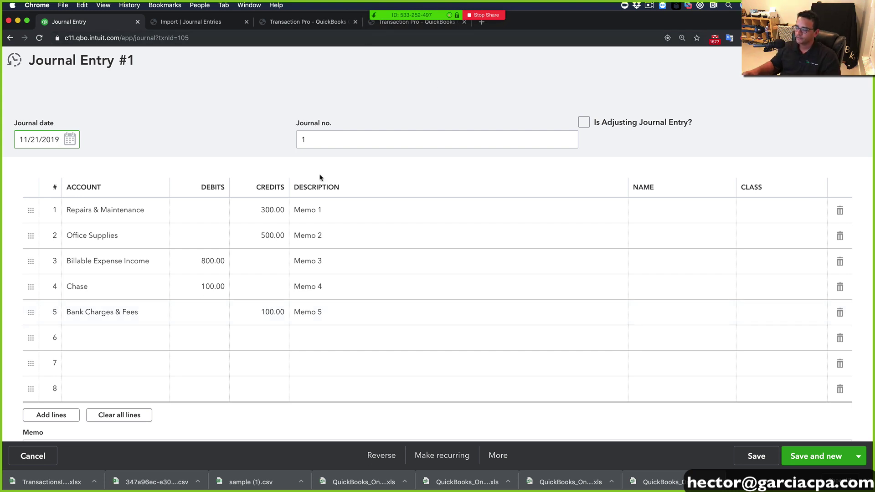
# Review the JE1 workbook's accounts and DEBIT/CREDIT amounts in C2:C8.
pyautogui.press('super+Tab')
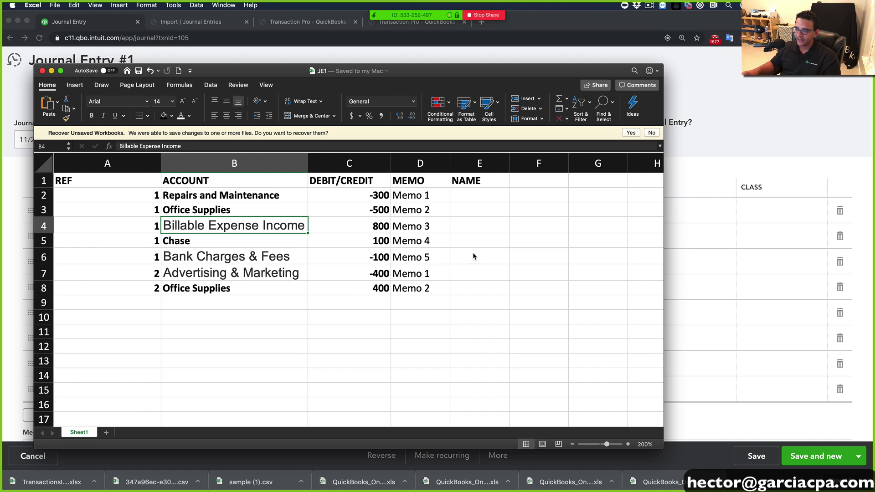
pyautogui.click(289, 287)
pyautogui.moveTo(106, 168); pyautogui.dragTo(531, 176)
pyautogui.click(157, 206)
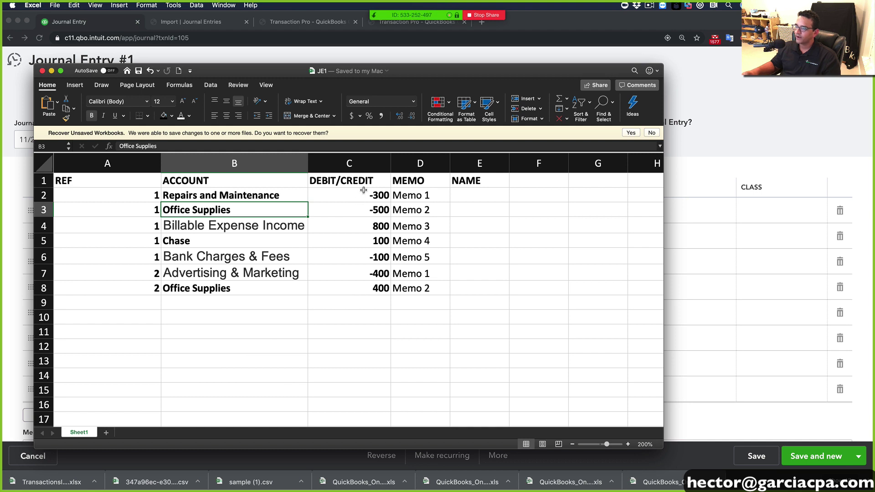
pyautogui.moveTo(362, 192); pyautogui.dragTo(363, 289)
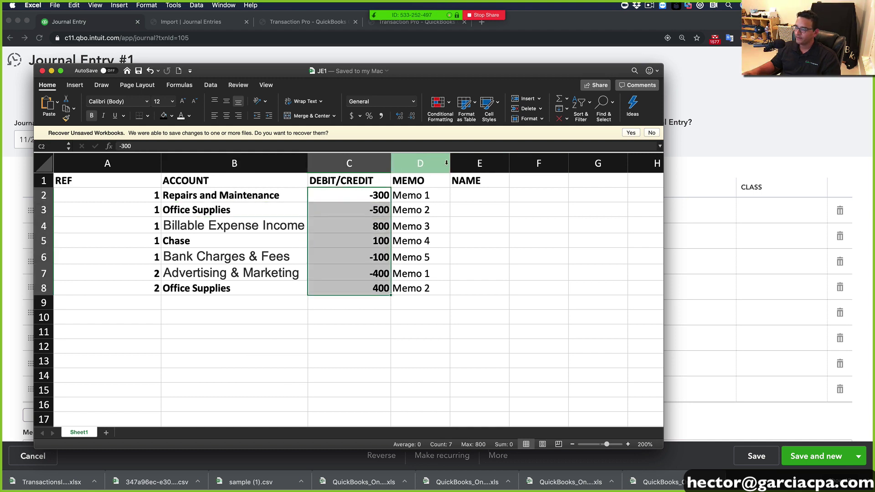
pyautogui.click(529, 160)
pyautogui.click(219, 240)
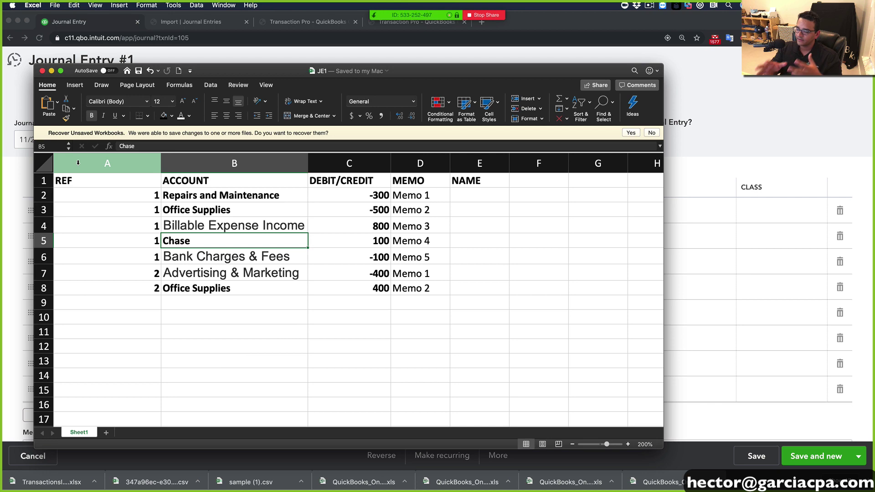
# Close Journal Entry #1 in QuickBooks to return to the Chart of Accounts.
pyautogui.click(712, 203)
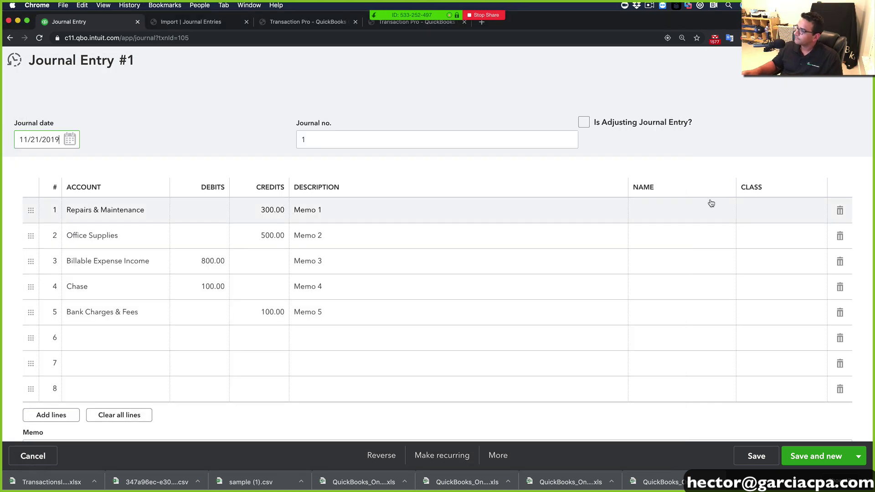
pyautogui.click(861, 60)
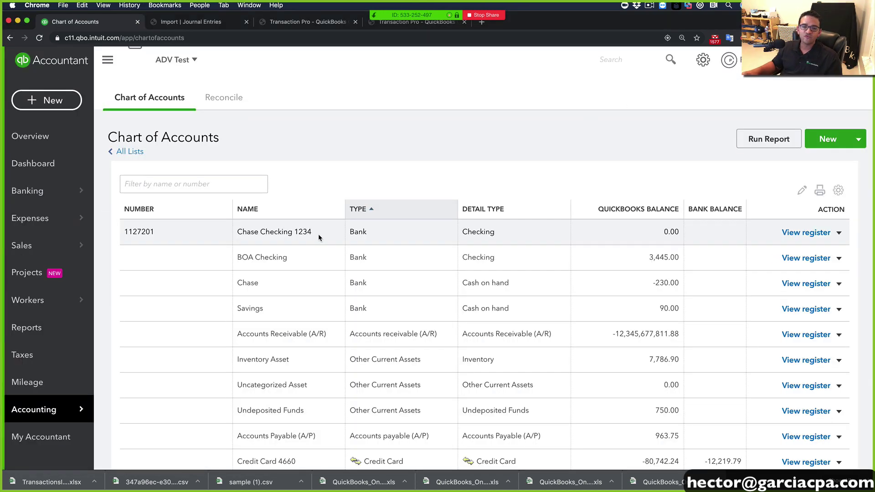